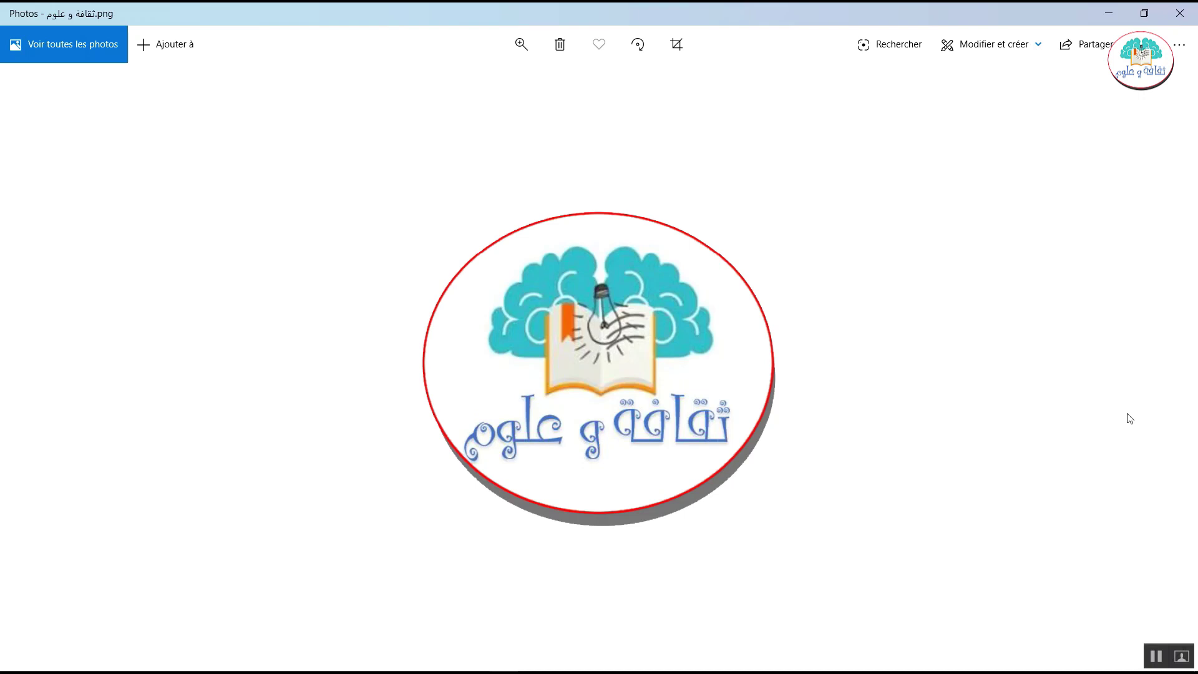
Launch AutoCAD 2020 - Français from the taskbar's Applications list.
click(1116, 13)
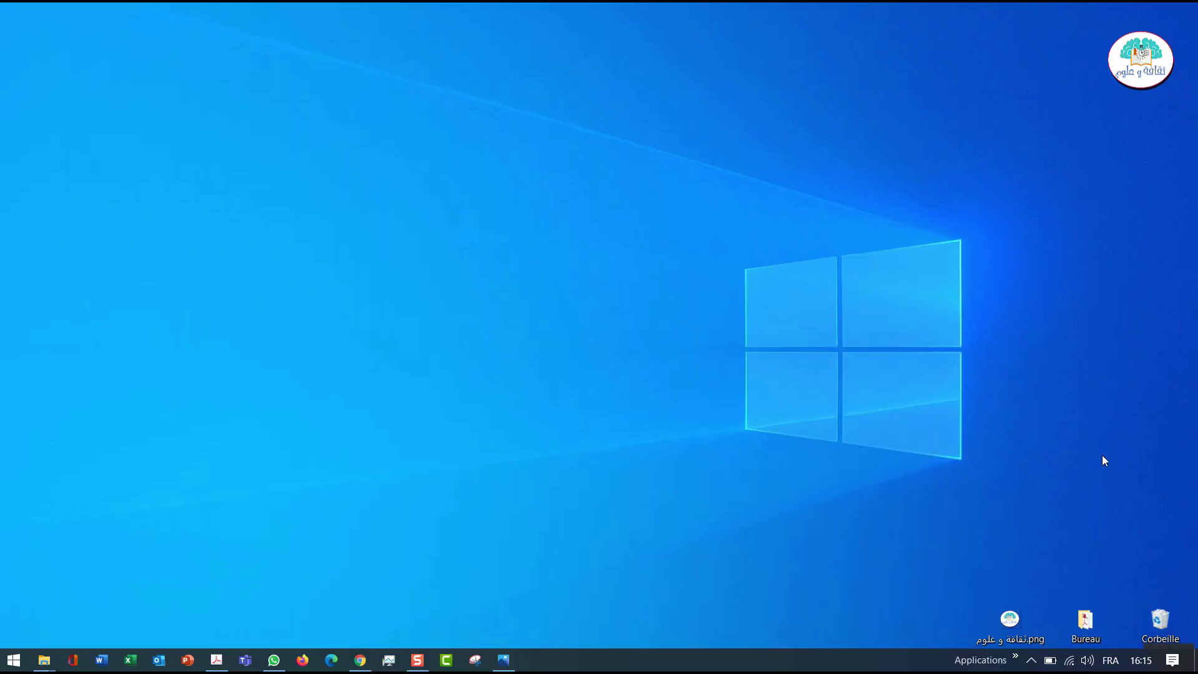
click(1015, 660)
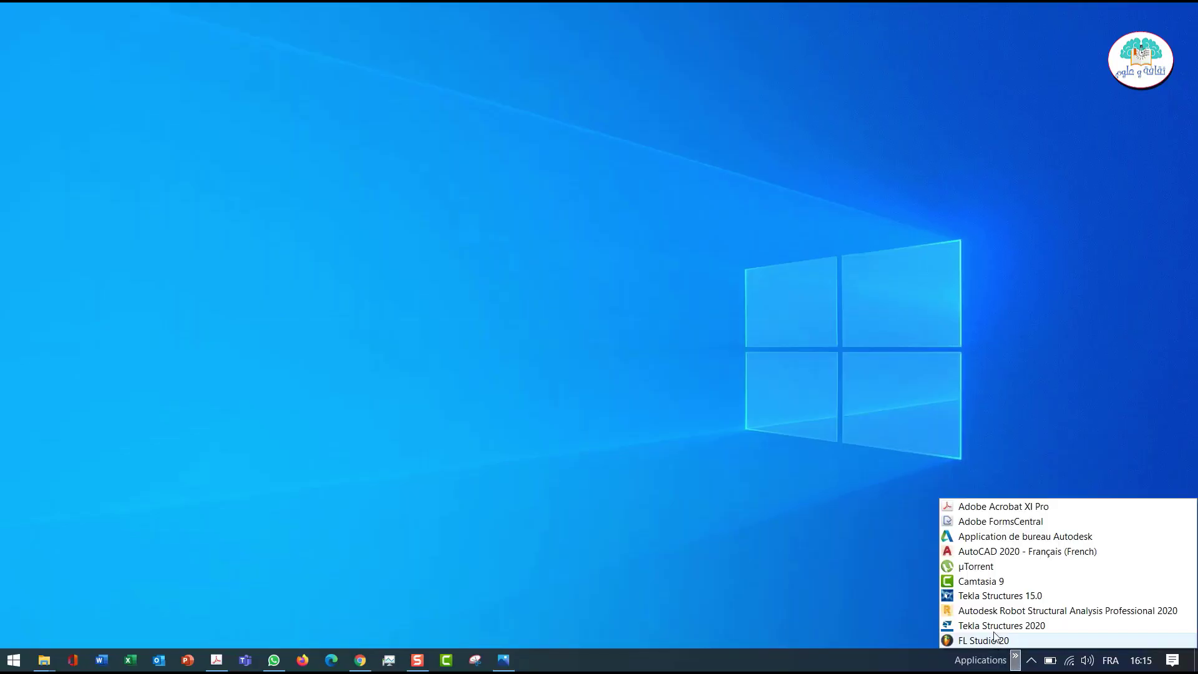
click(982, 551)
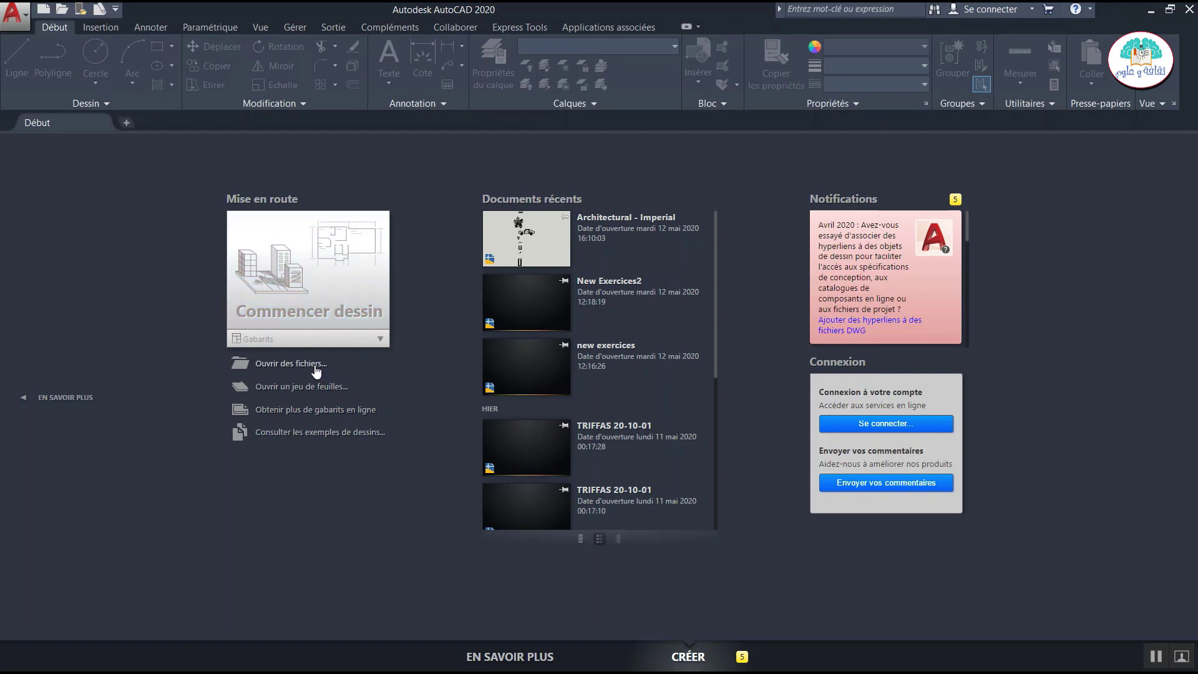
click(315, 365)
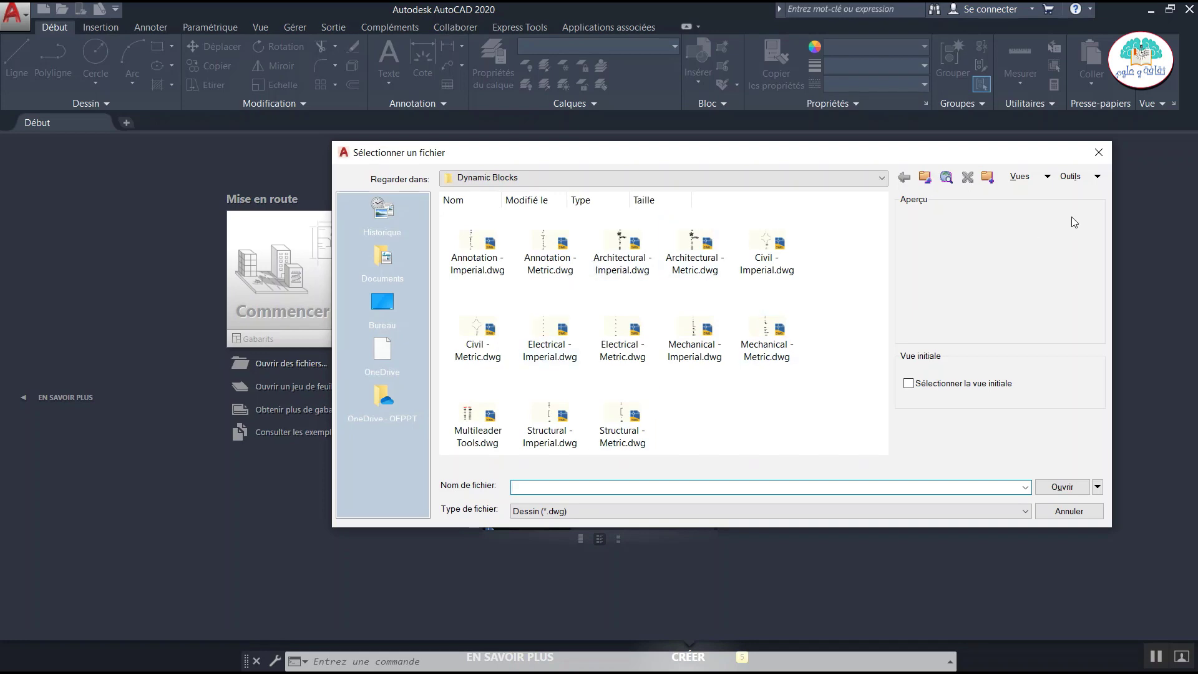
click(1098, 152)
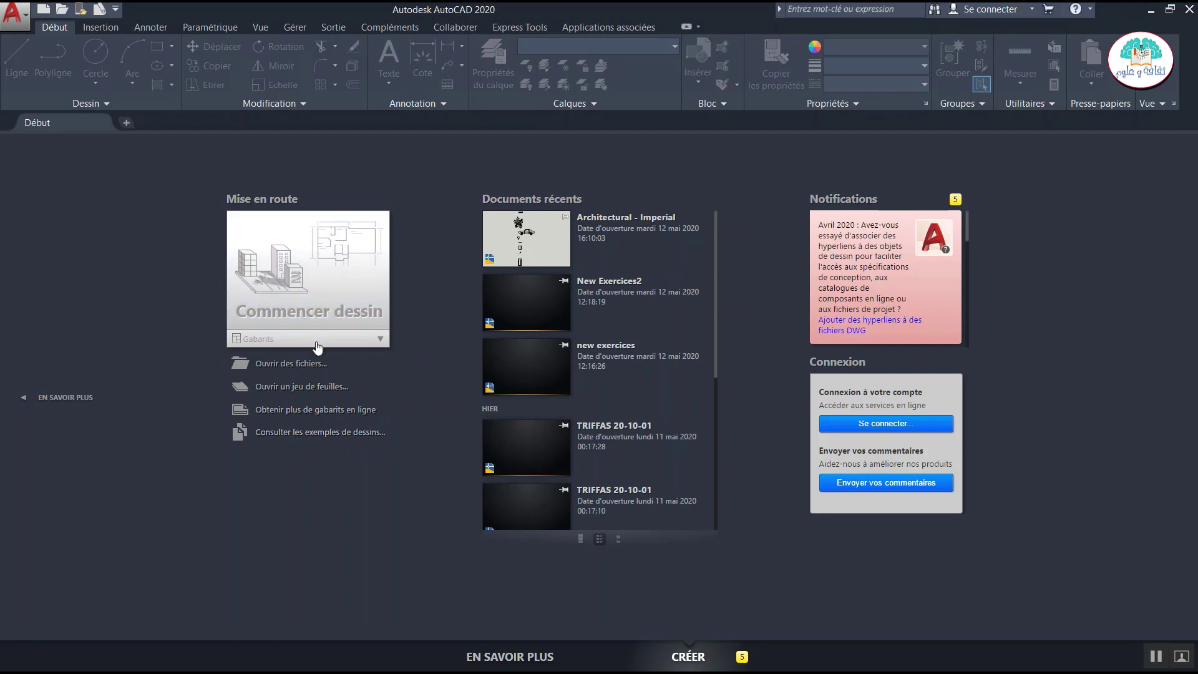
Browse the Gabarits template list, then pin and unpin the Architectural - Imperial recent drawing.
click(380, 340)
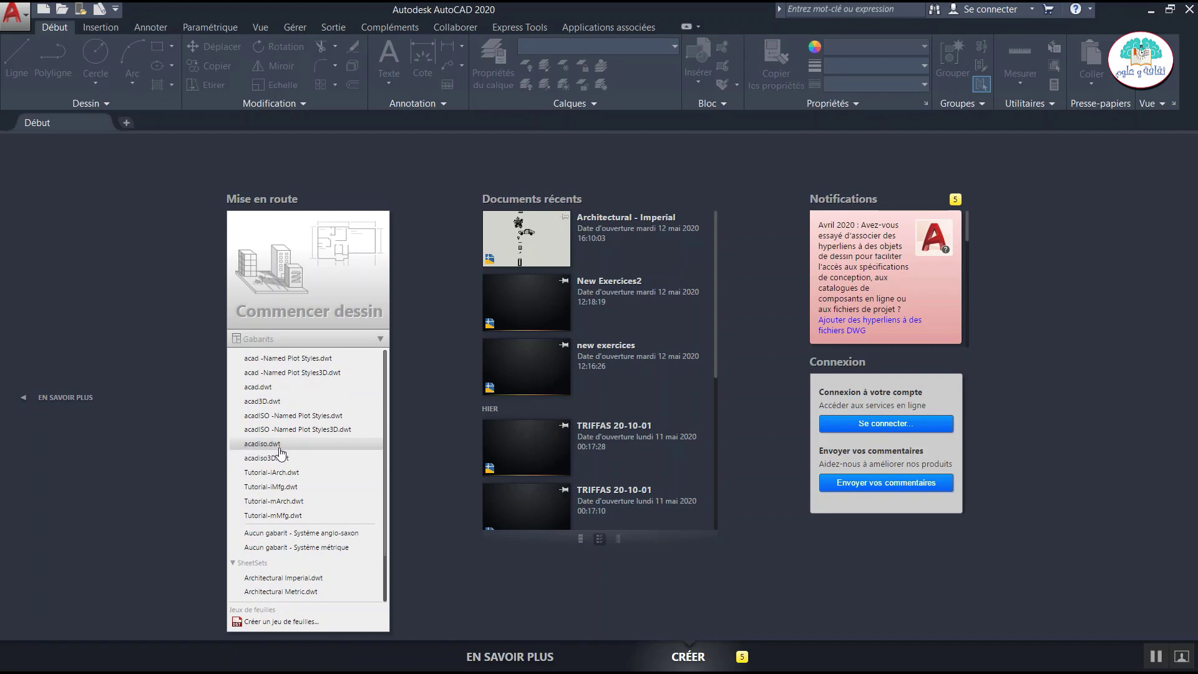
click(434, 374)
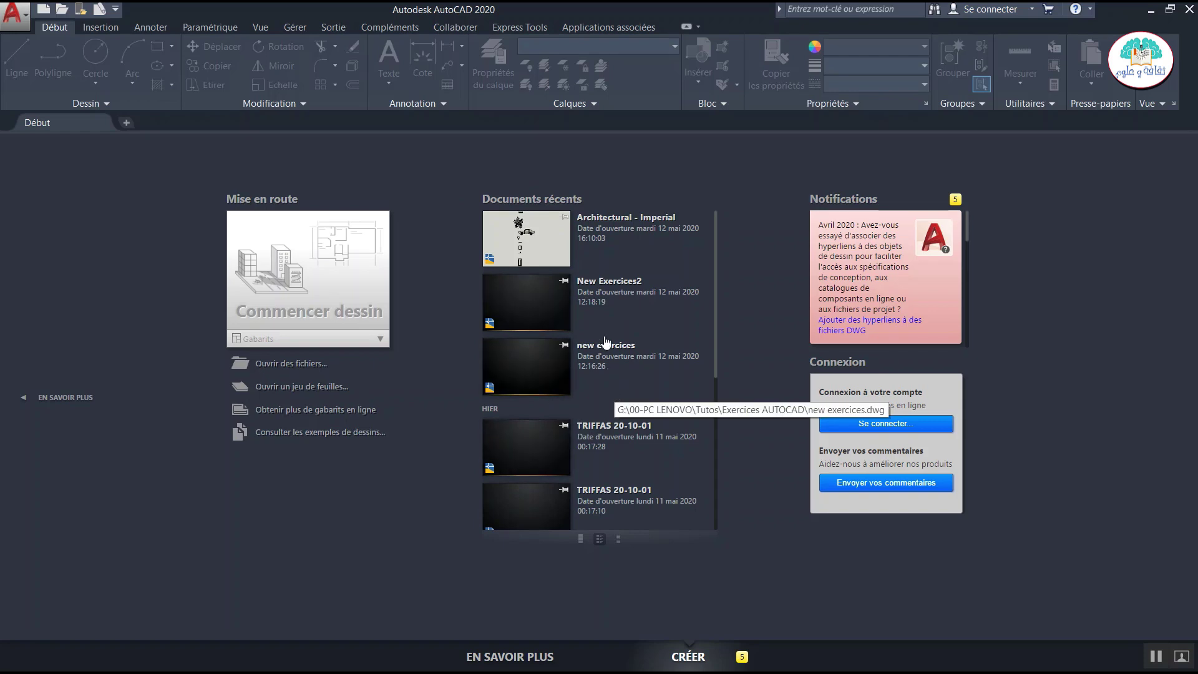
click(566, 219)
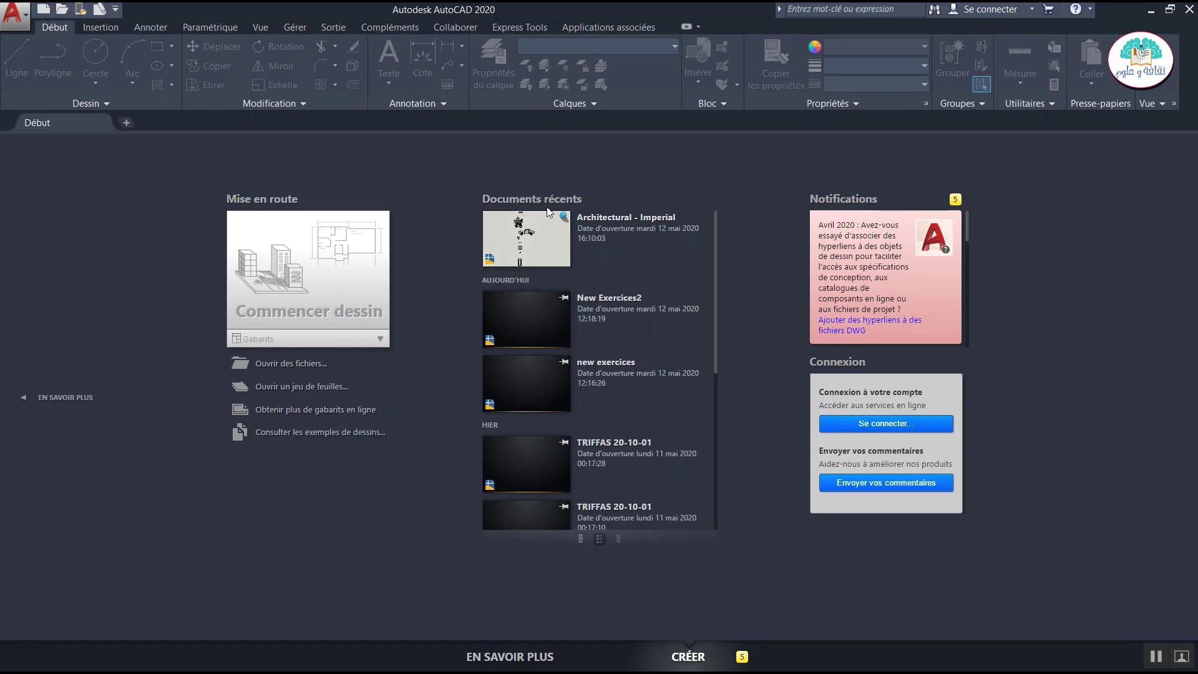
click(564, 217)
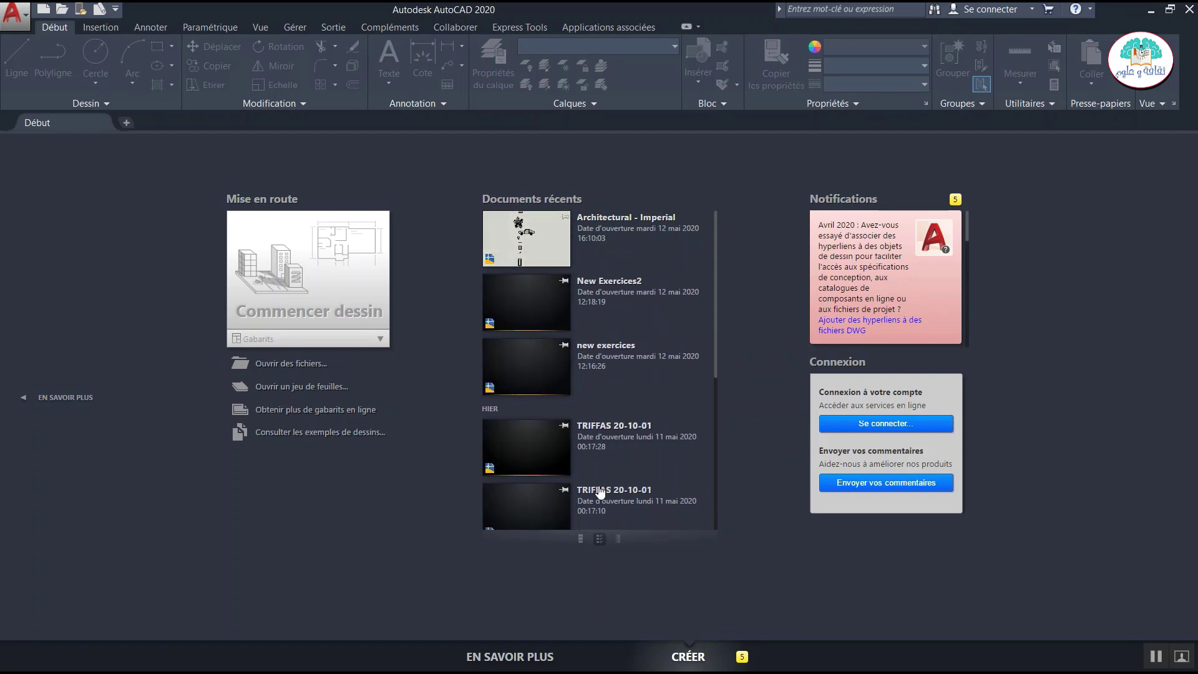
Cycle recent-document views through large and small thumbnails, ending on the compact list.
click(580, 538)
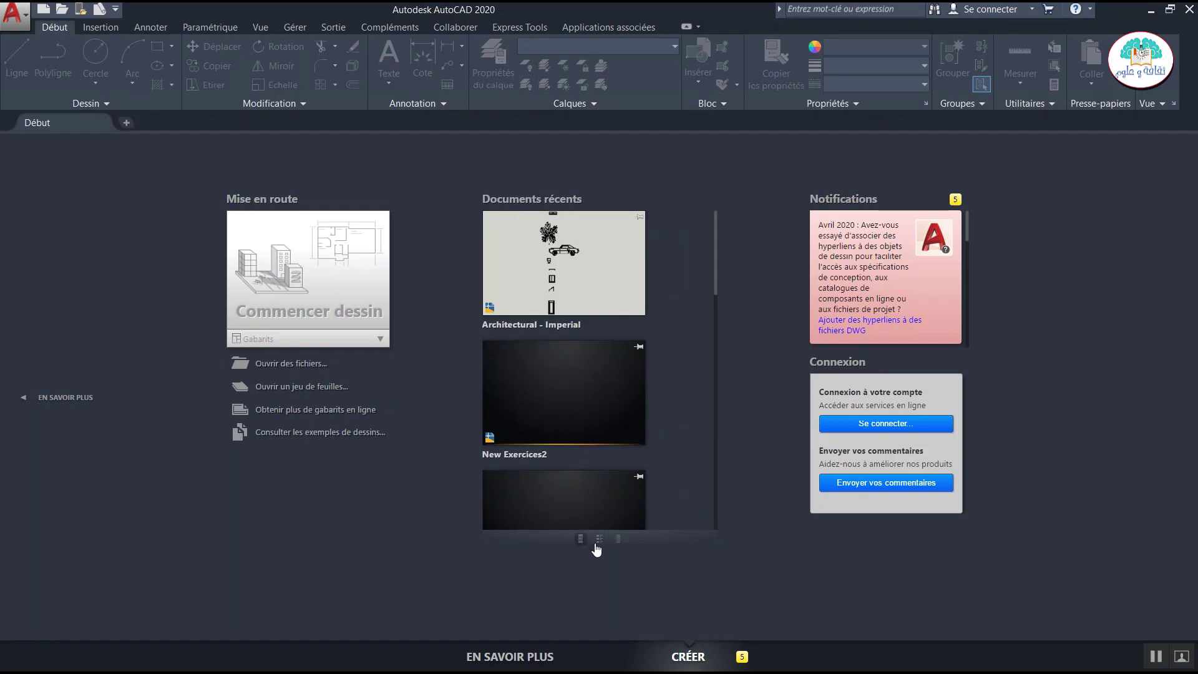
click(599, 539)
click(617, 540)
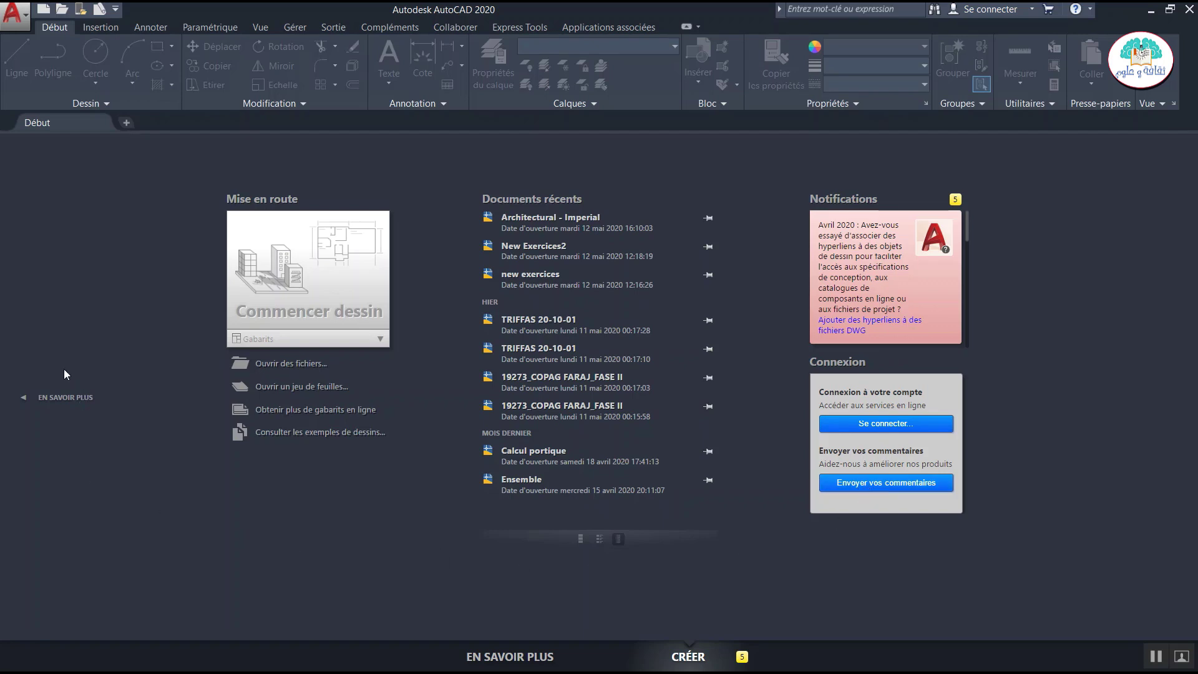
click(24, 400)
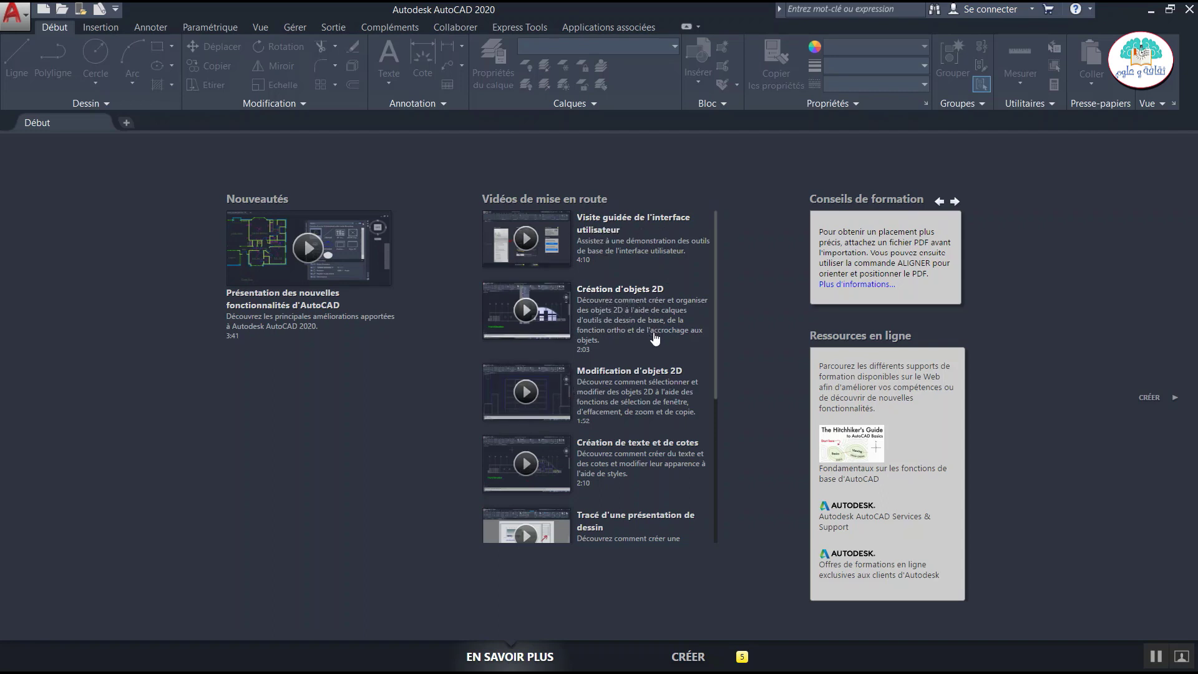
scroll(627, 405, down, 2)
scroll(573, 385, down, 2)
scroll(573, 385, down, 2)
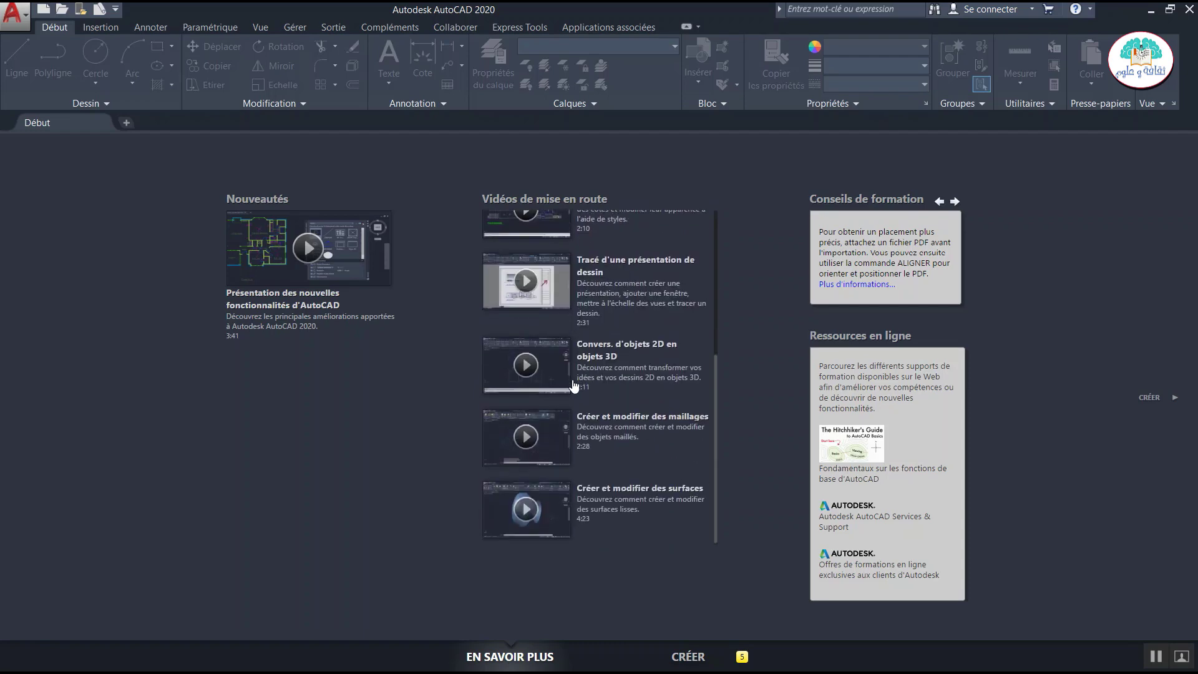
scroll(615, 431, up, 3)
scroll(615, 432, up, 3)
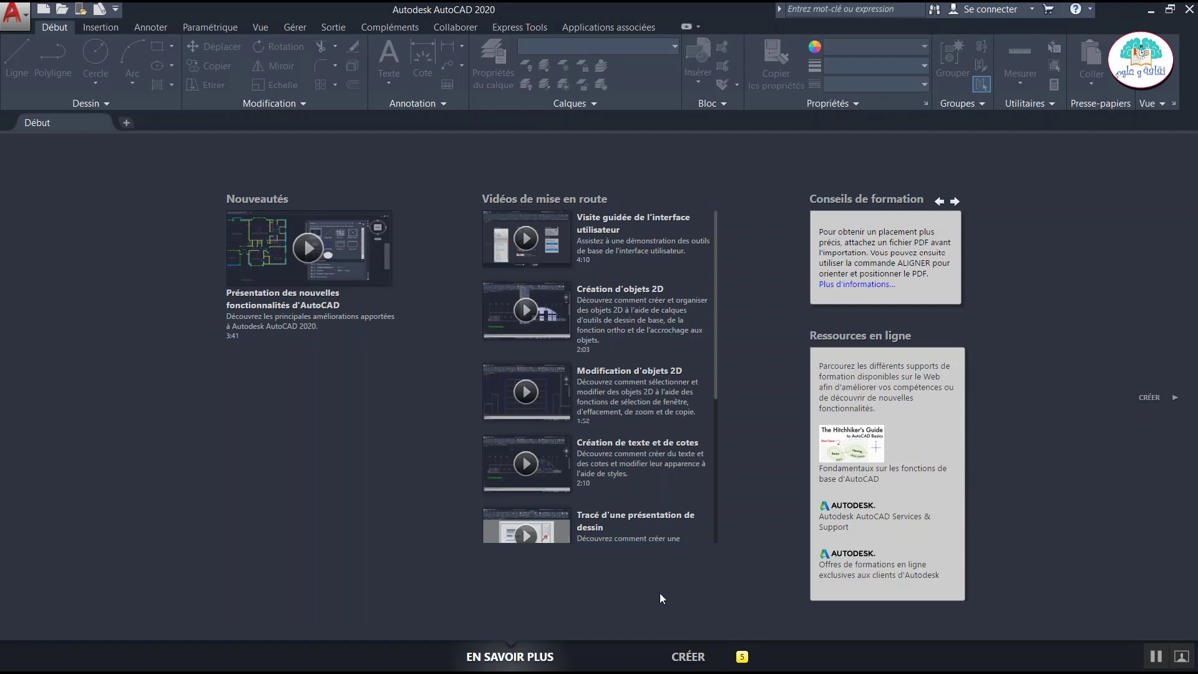
click(680, 660)
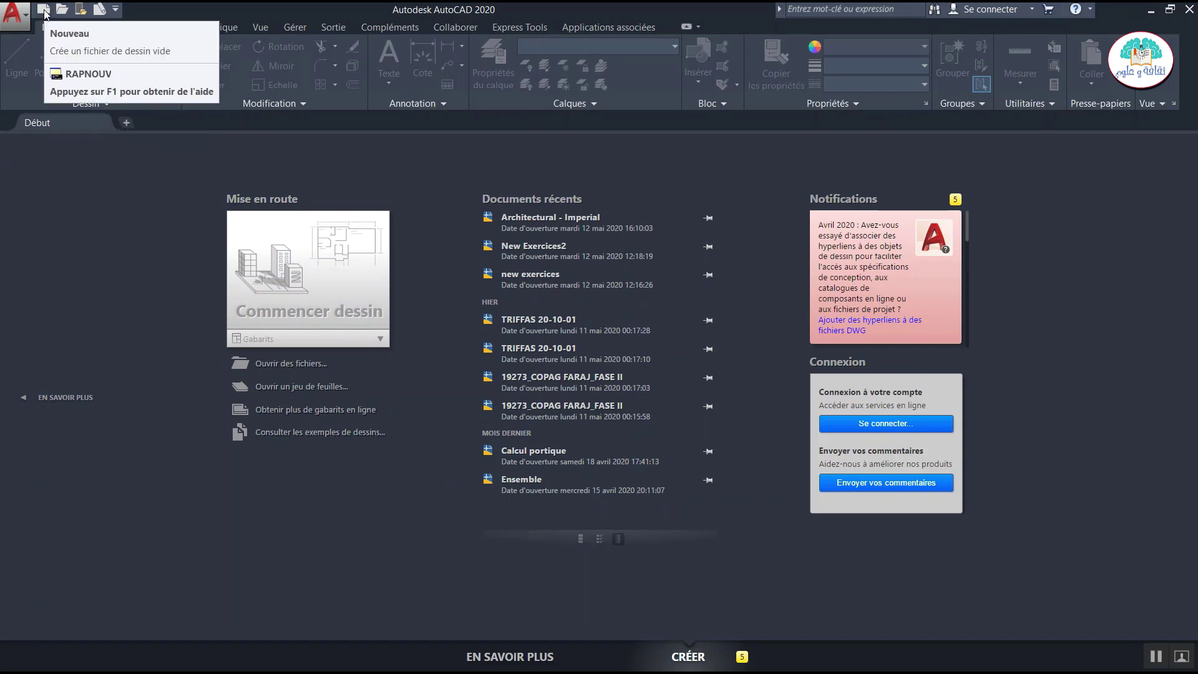
Create blank drawing Dessin1, glance at the application menu and start page, then return to Dessin1.
click(125, 124)
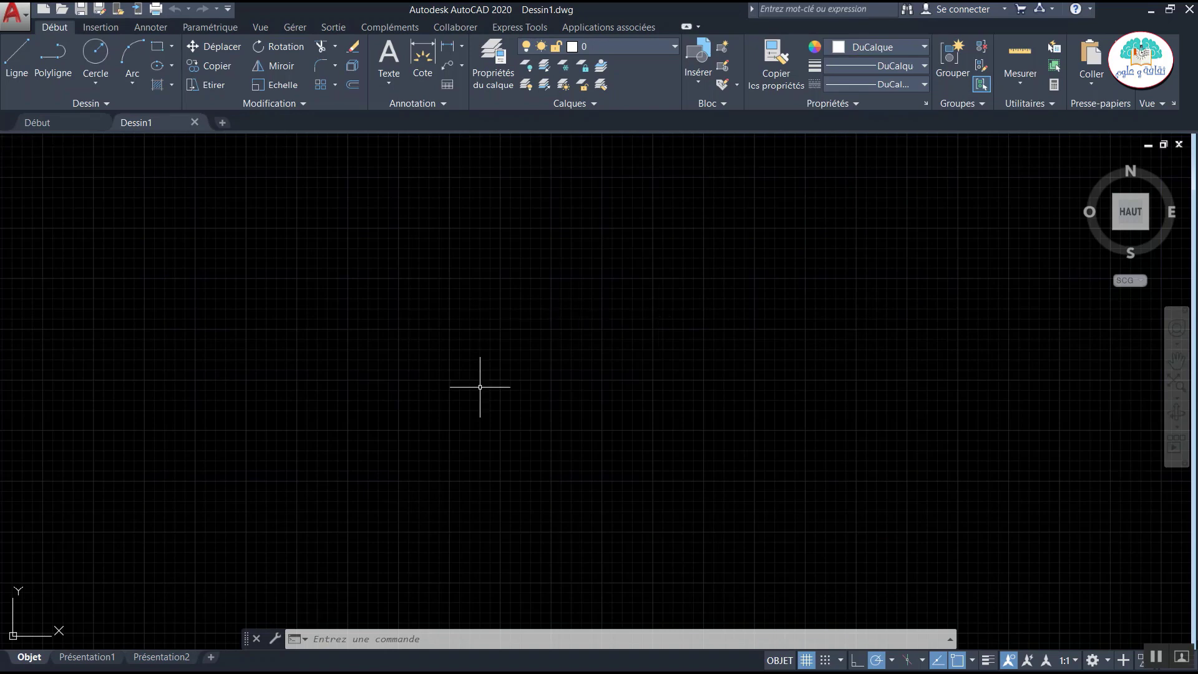
click(27, 13)
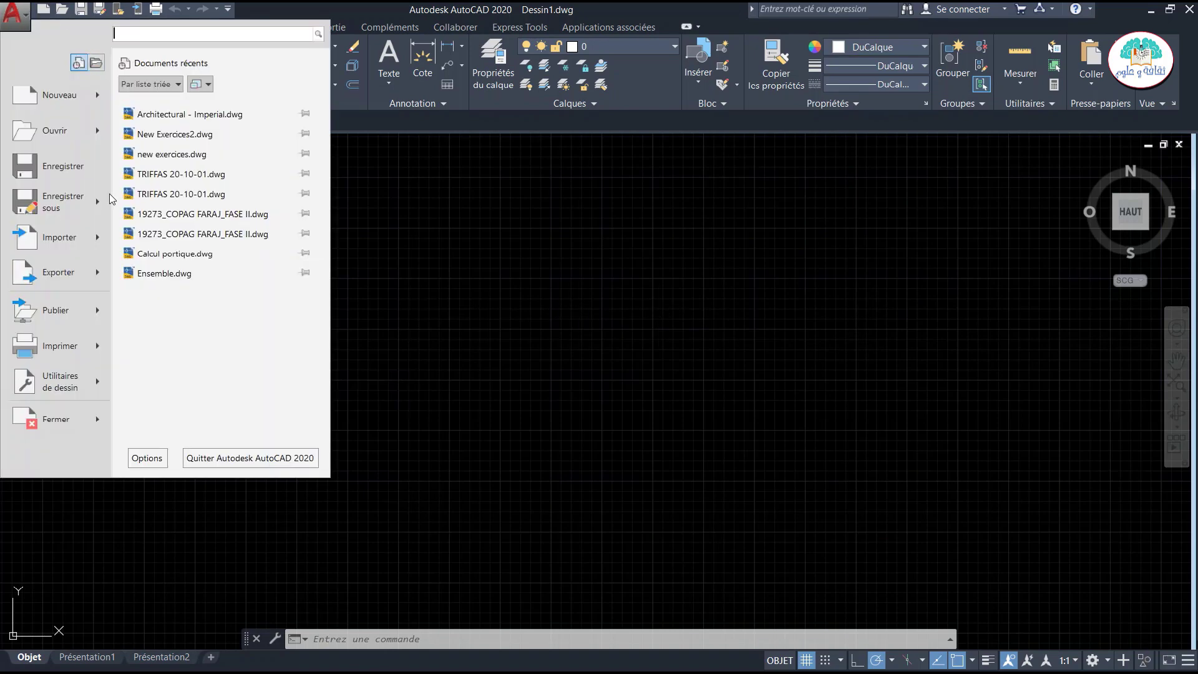
click(282, 4)
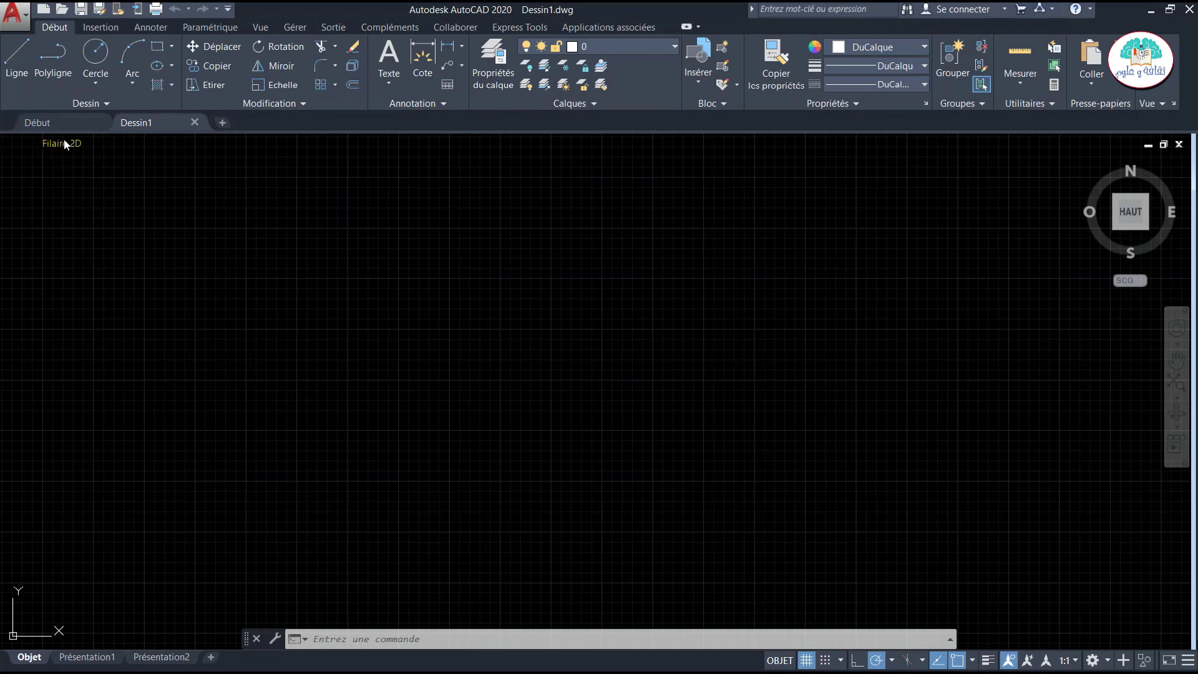
click(39, 125)
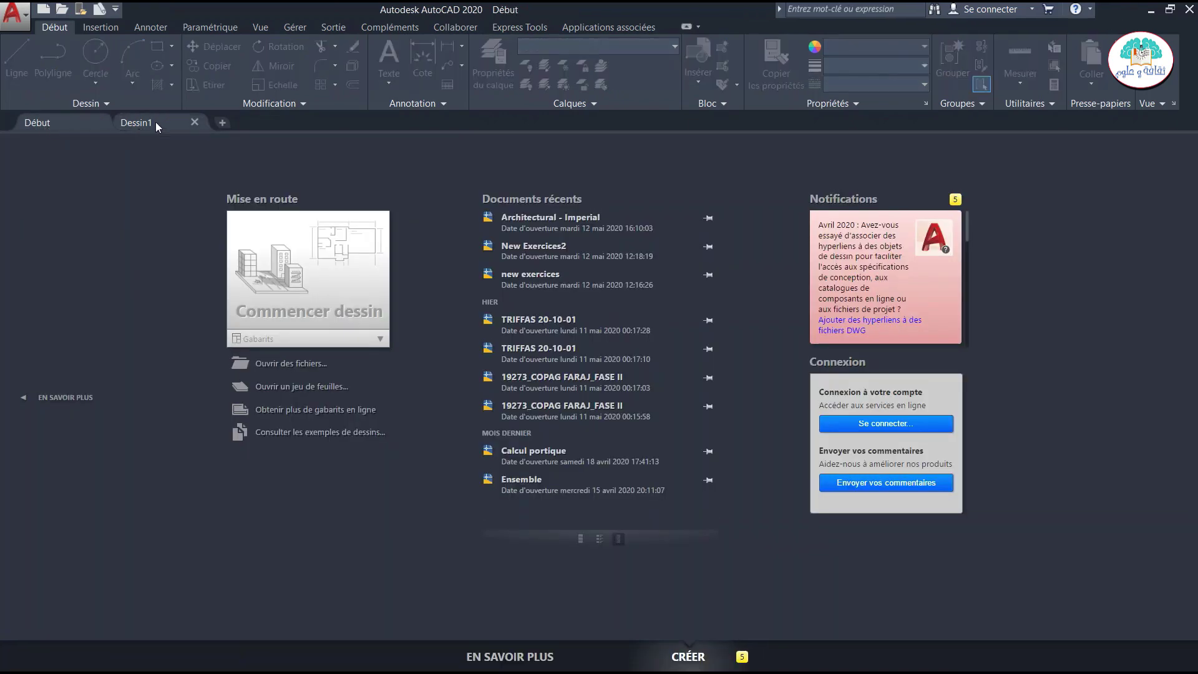
click(158, 119)
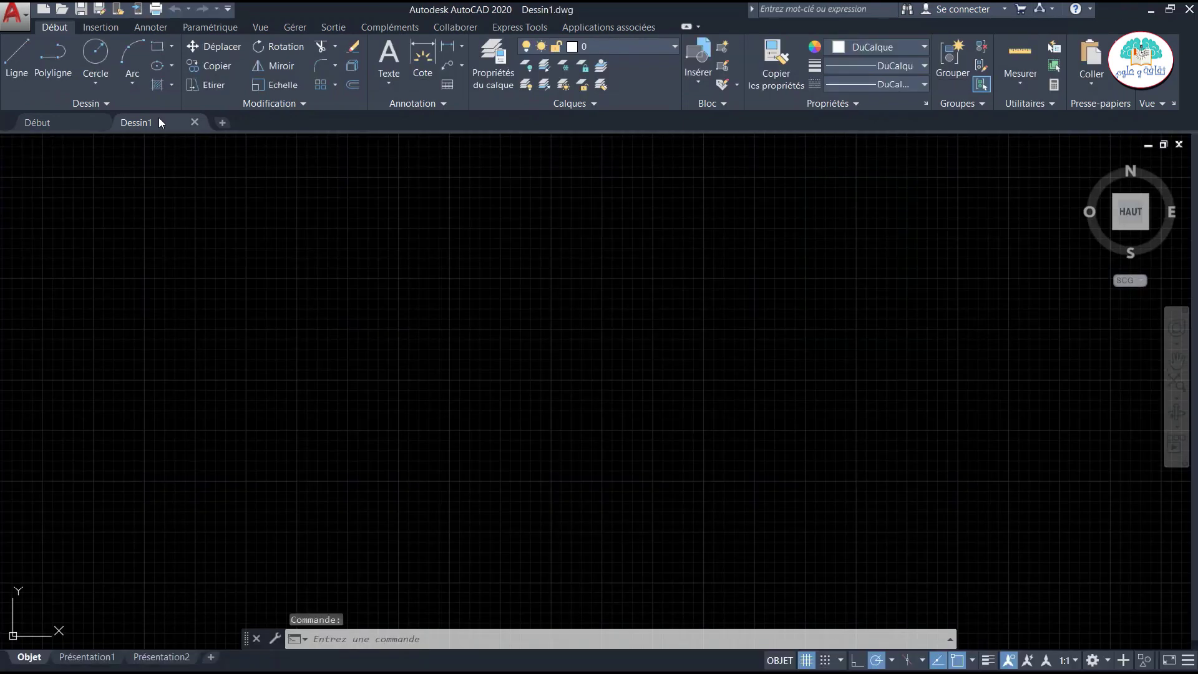
Create blank drawings Dessin2 and Dessin3, then bring up Options from the canvas shortcut menu.
click(222, 123)
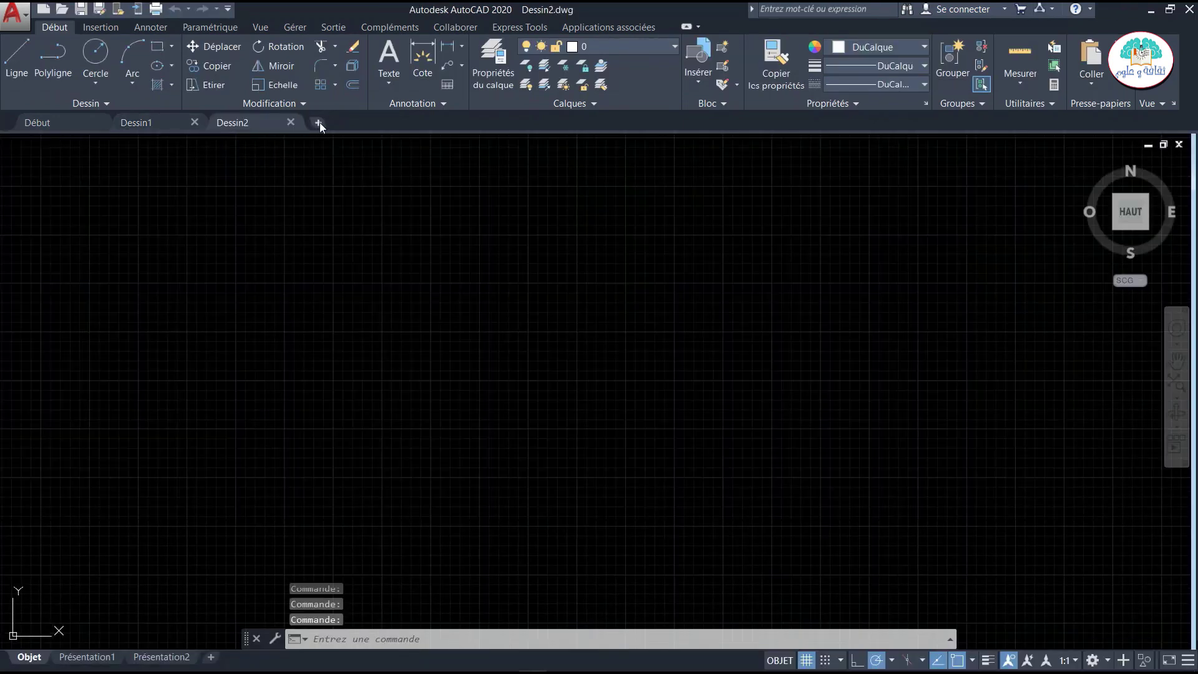
click(318, 122)
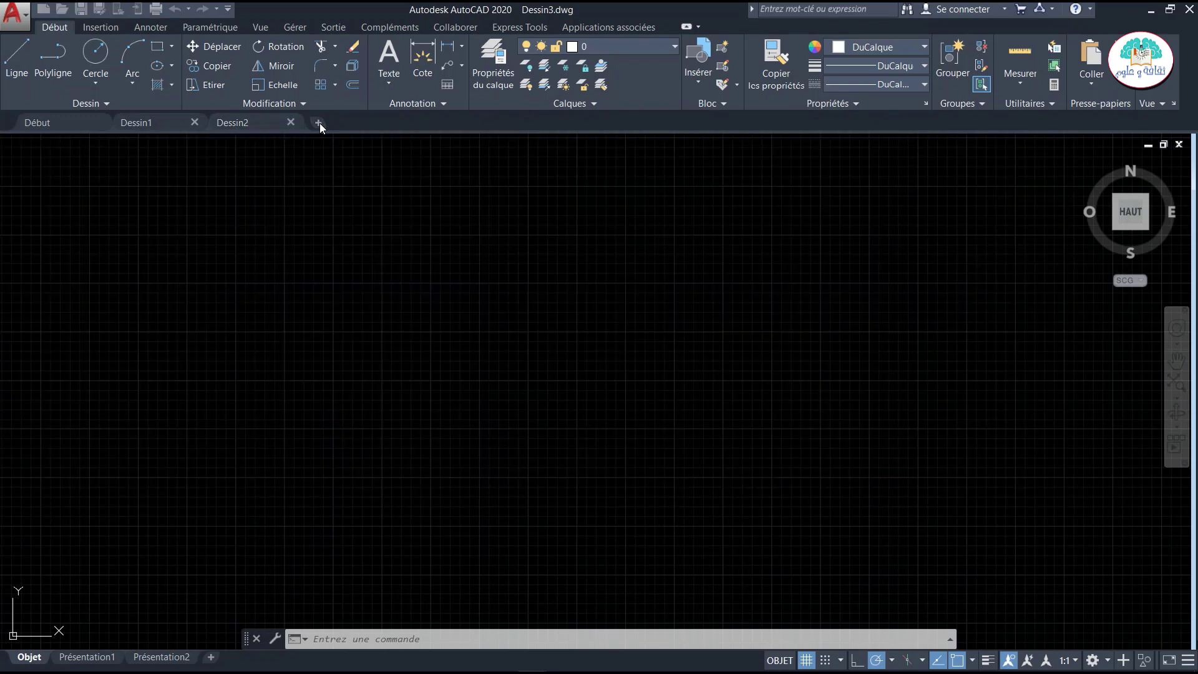
right_click(393, 294)
click(293, 353)
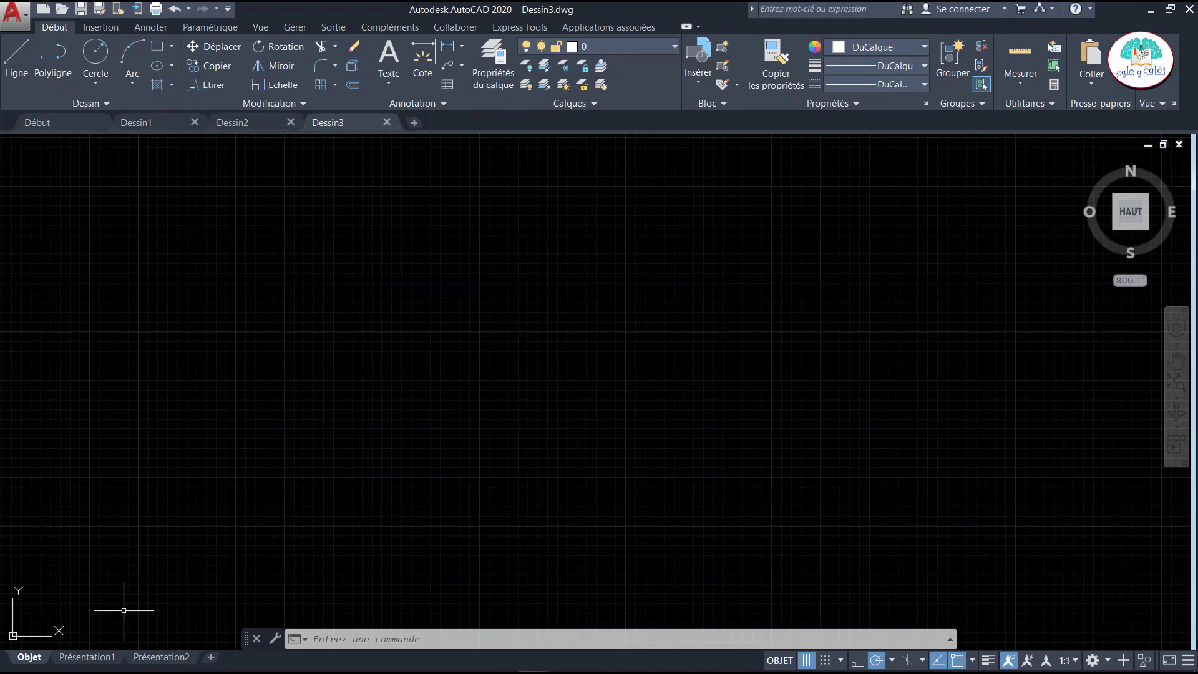
click(93, 657)
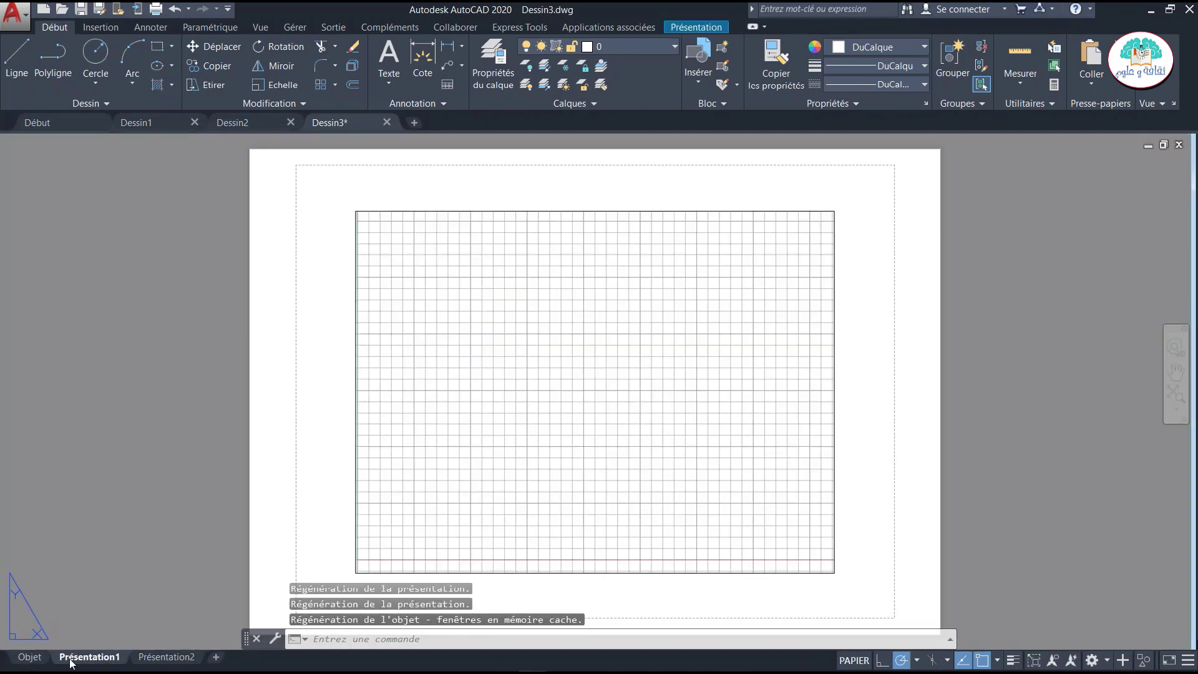
click(166, 657)
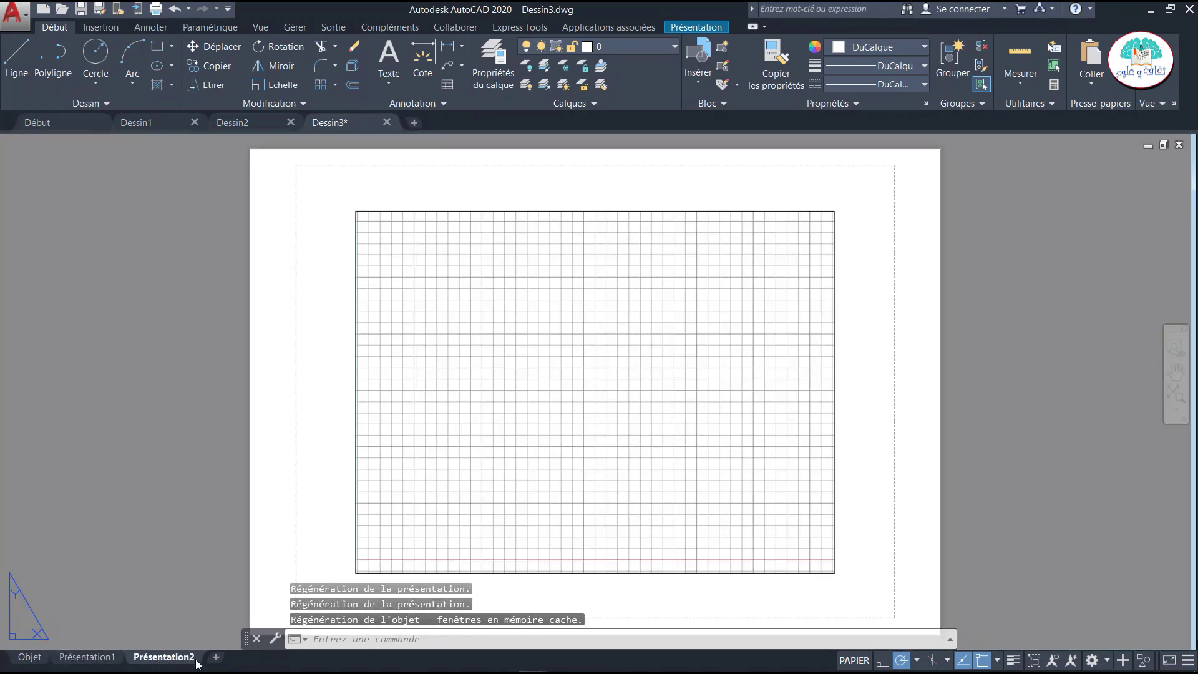
click(217, 658)
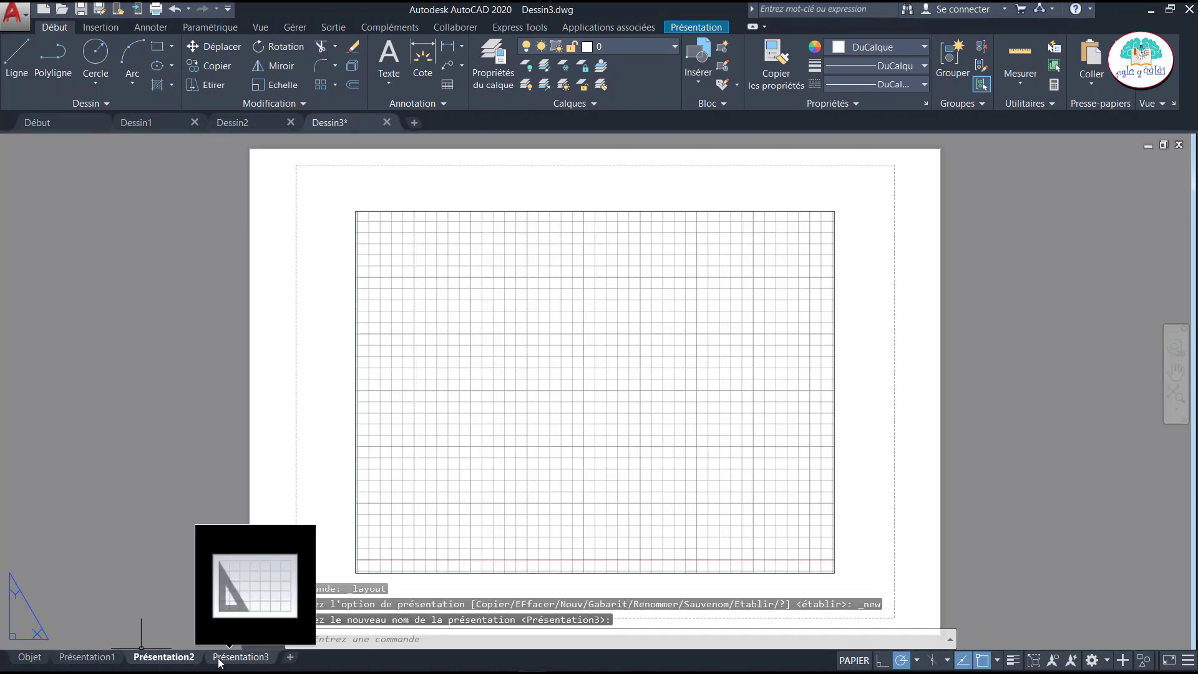
click(237, 658)
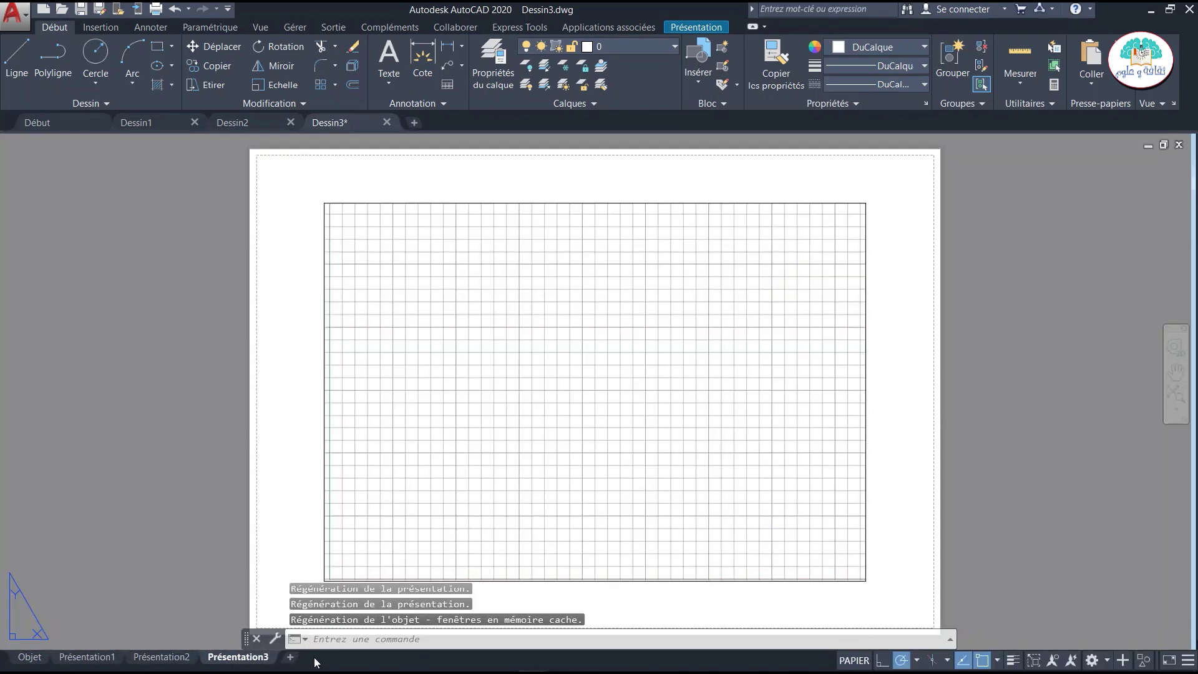
click(30, 657)
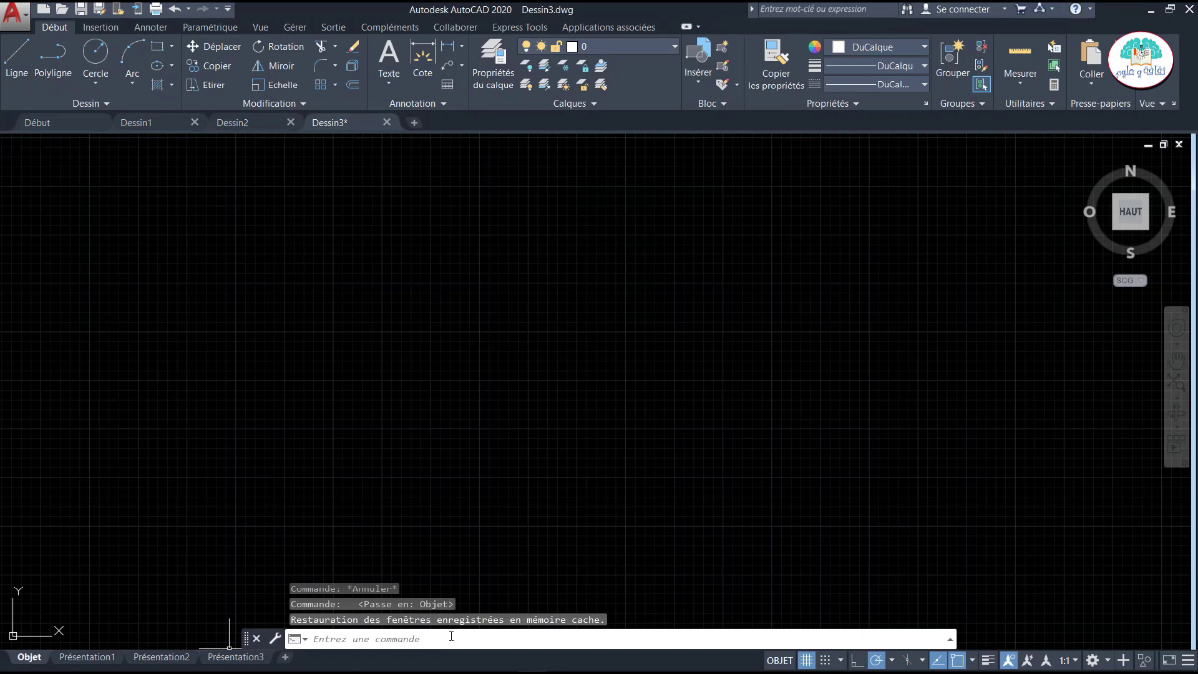
Turn off Dessin3's grid and briefly check the status-bar Personnalisation menu.
click(807, 661)
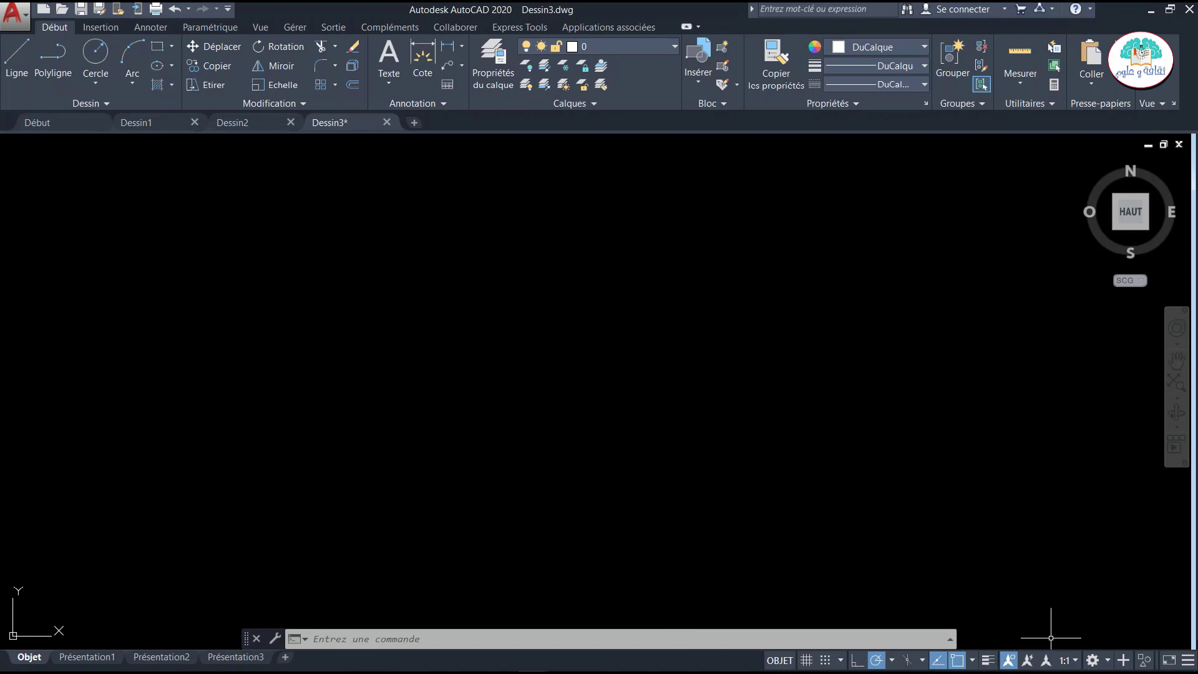
click(1188, 660)
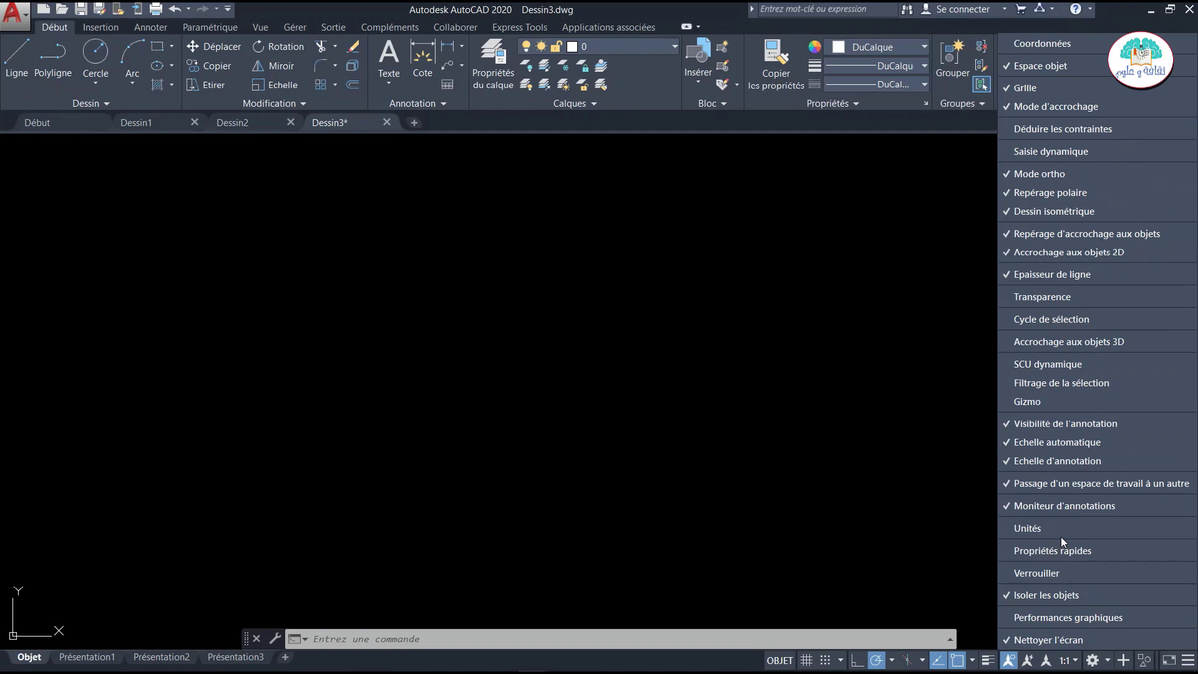
click(703, 305)
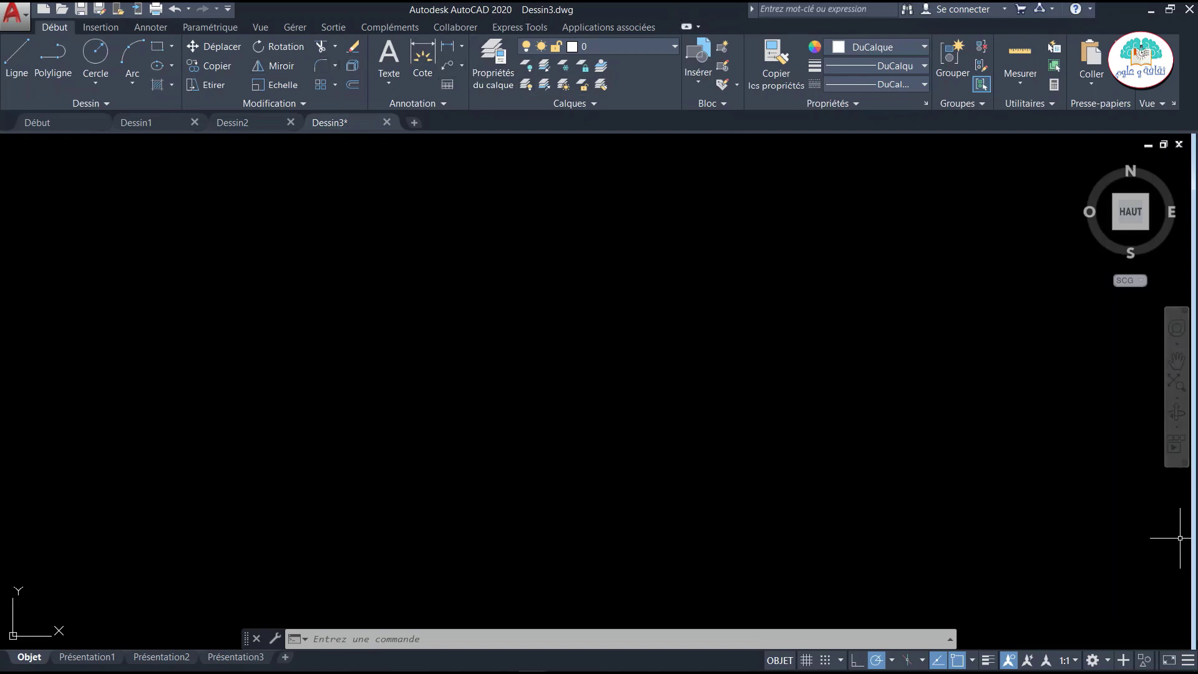
click(1109, 664)
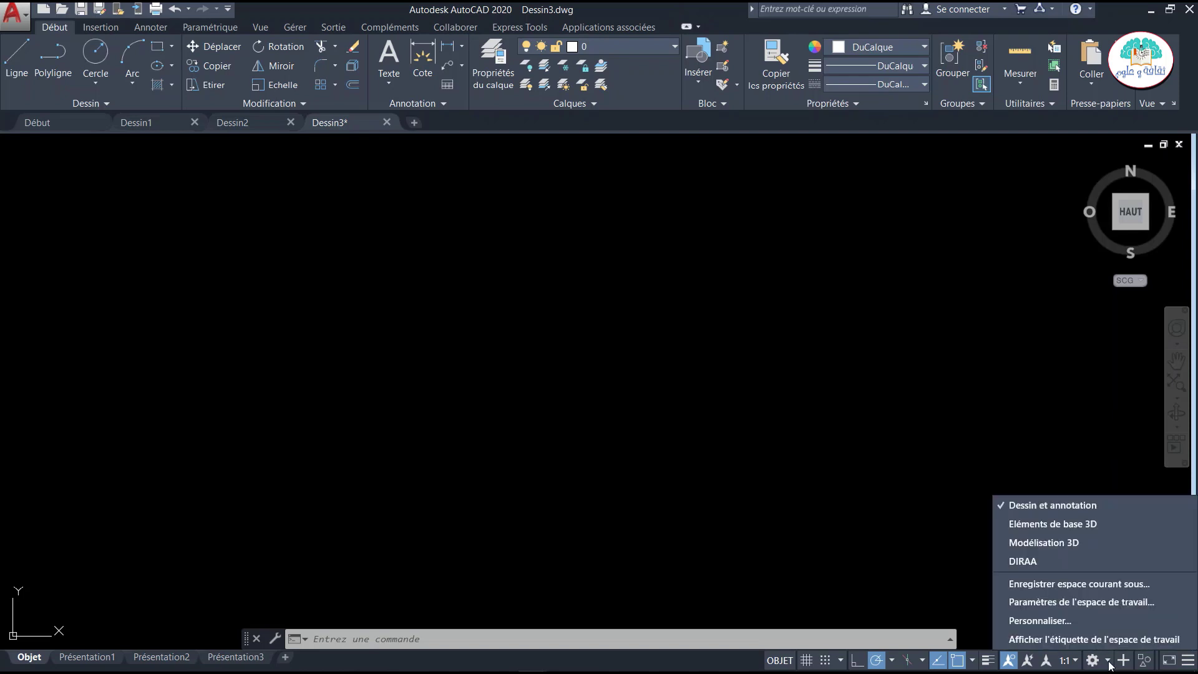
click(1071, 543)
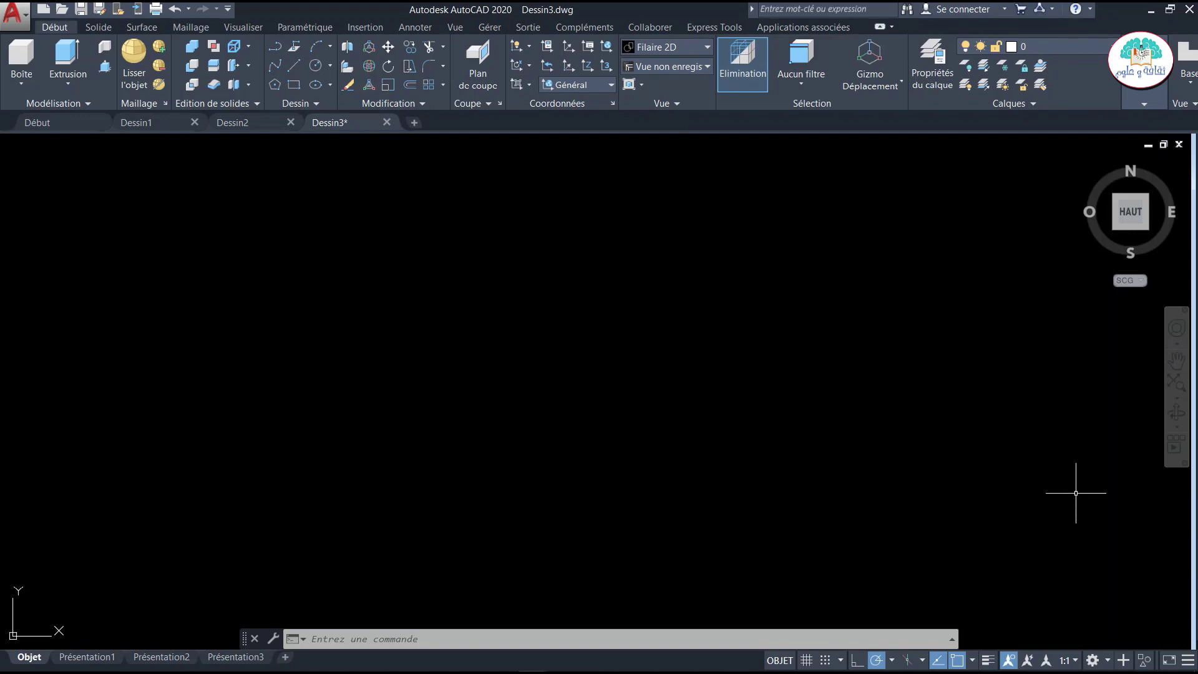
click(1106, 661)
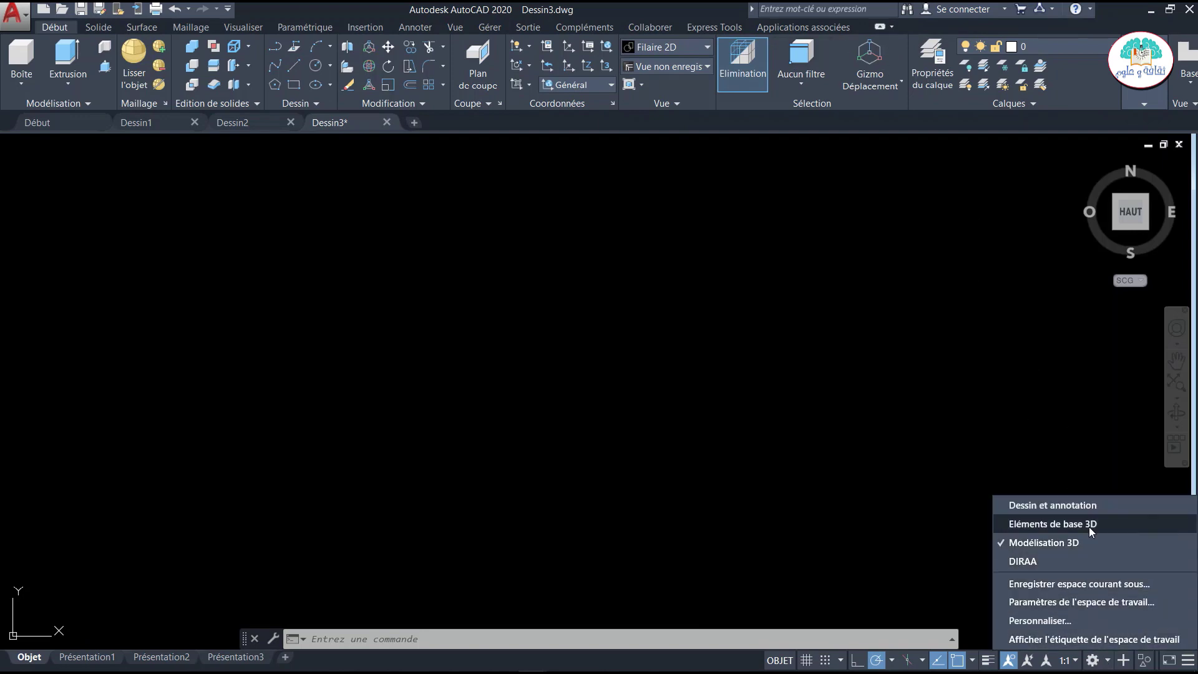
click(1087, 506)
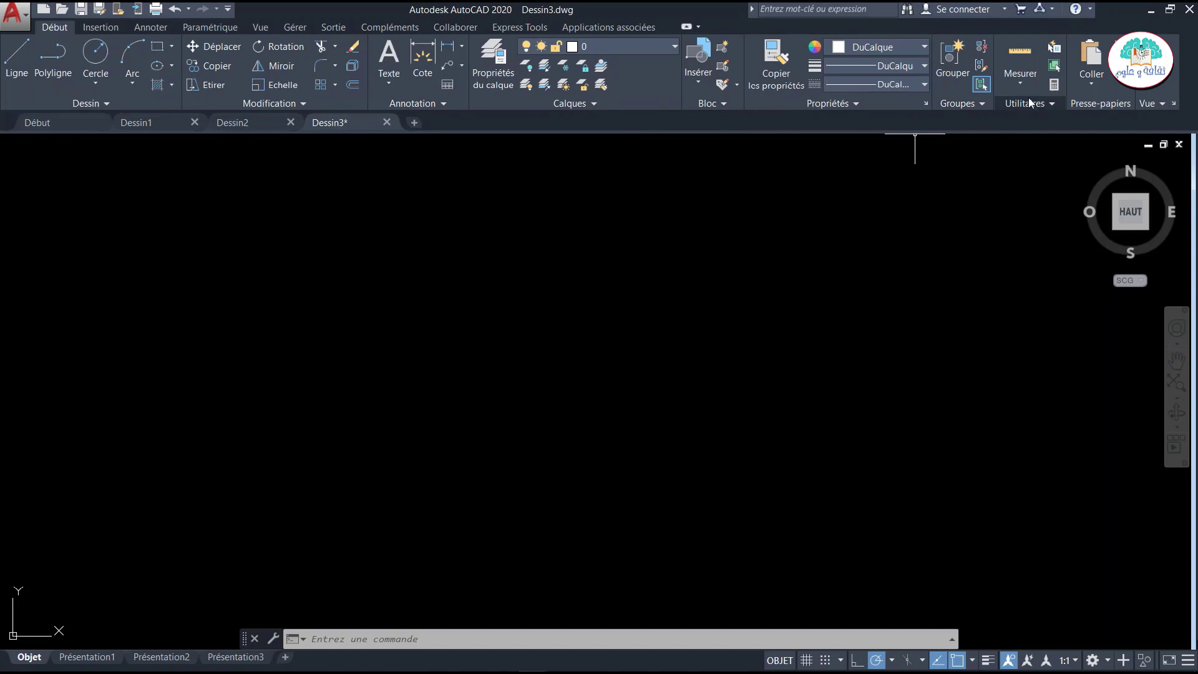
Peek at the Vue panel's extra settings, then switch the ribbon to the Insertion tools.
click(1157, 101)
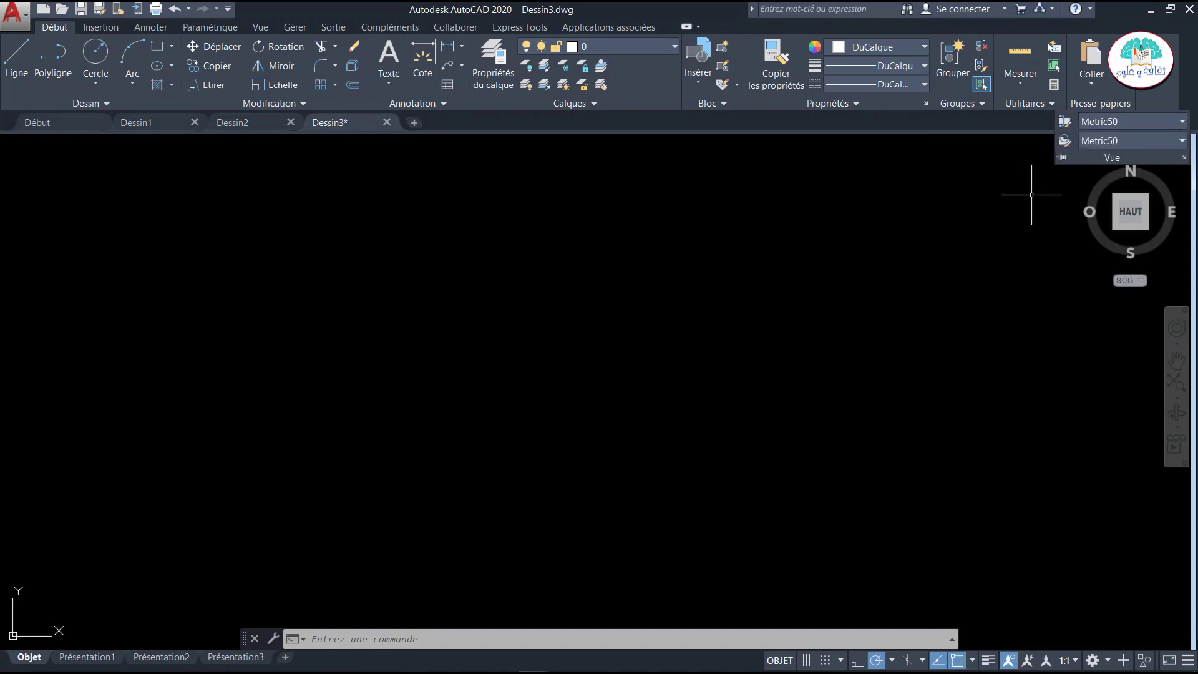
click(92, 27)
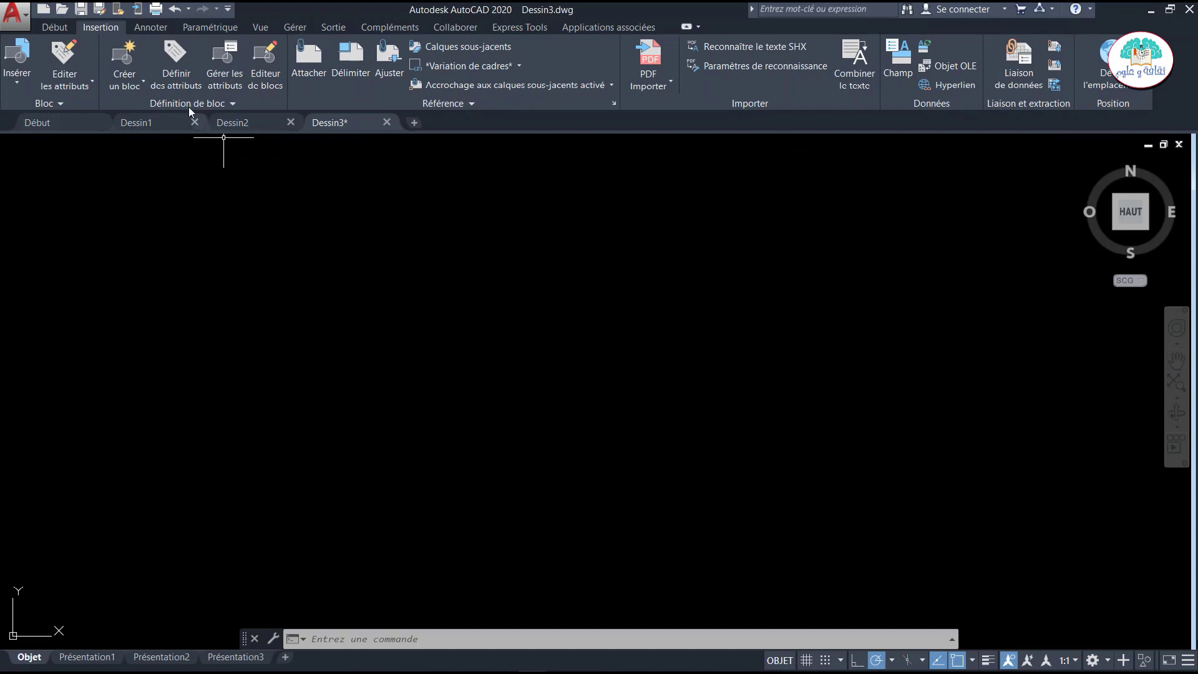
Switch the ribbon via Annoter to the Paramétrique geometric and dimensional constraint tools.
click(150, 27)
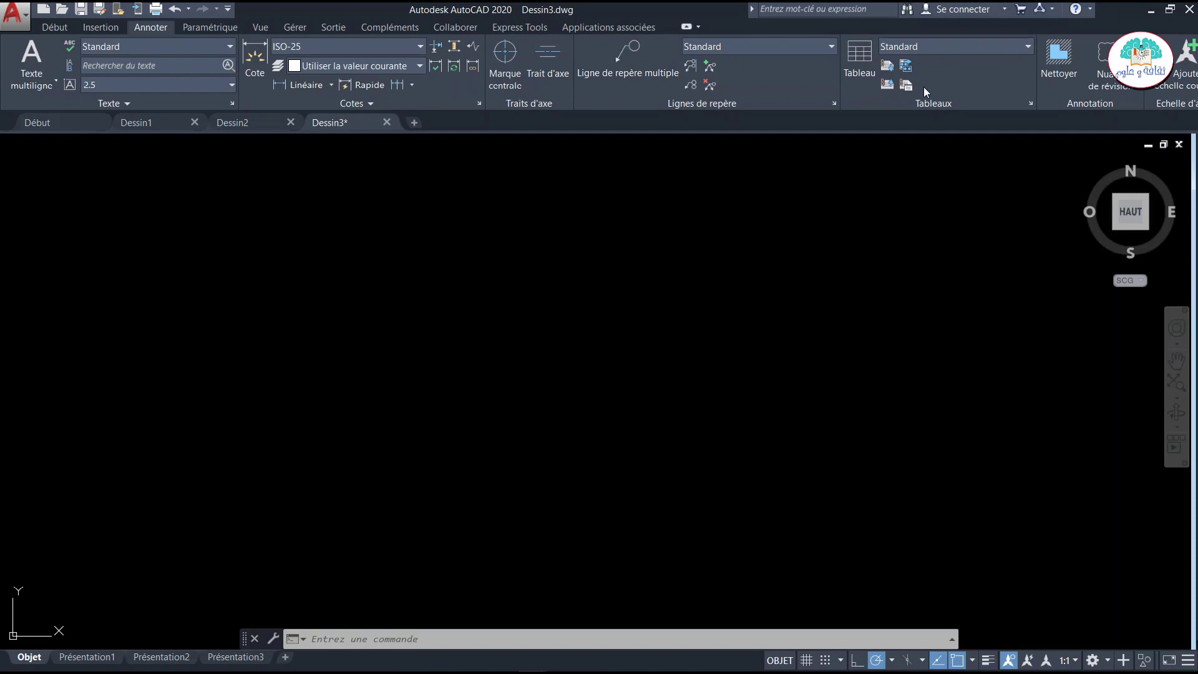
click(212, 27)
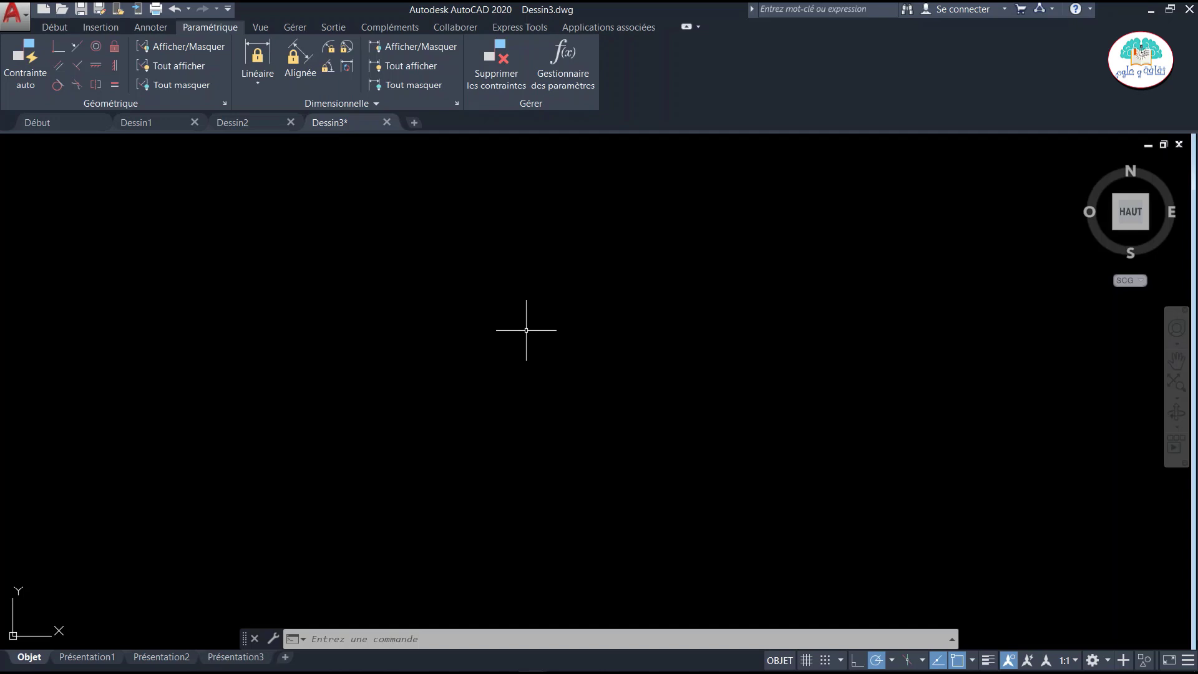
Draw two circles with the C command, a larger one and a smaller one to its right.
text(c)
key(Return)
click(541, 307)
click(642, 294)
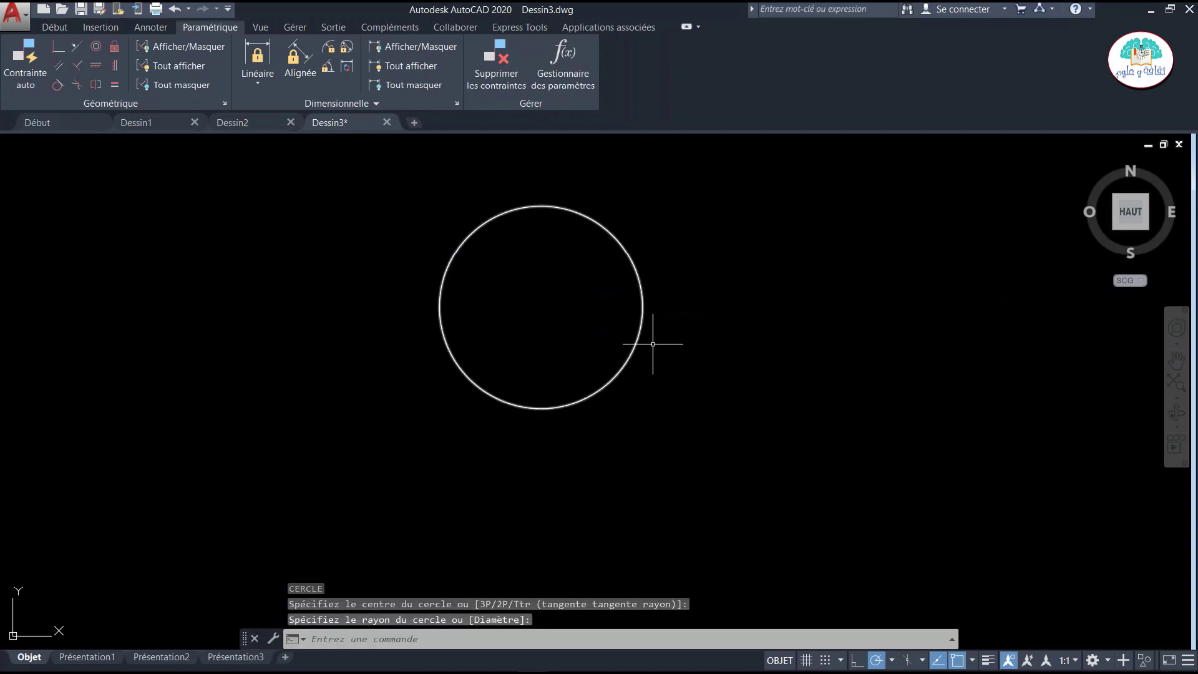
key(Return)
click(736, 334)
click(661, 340)
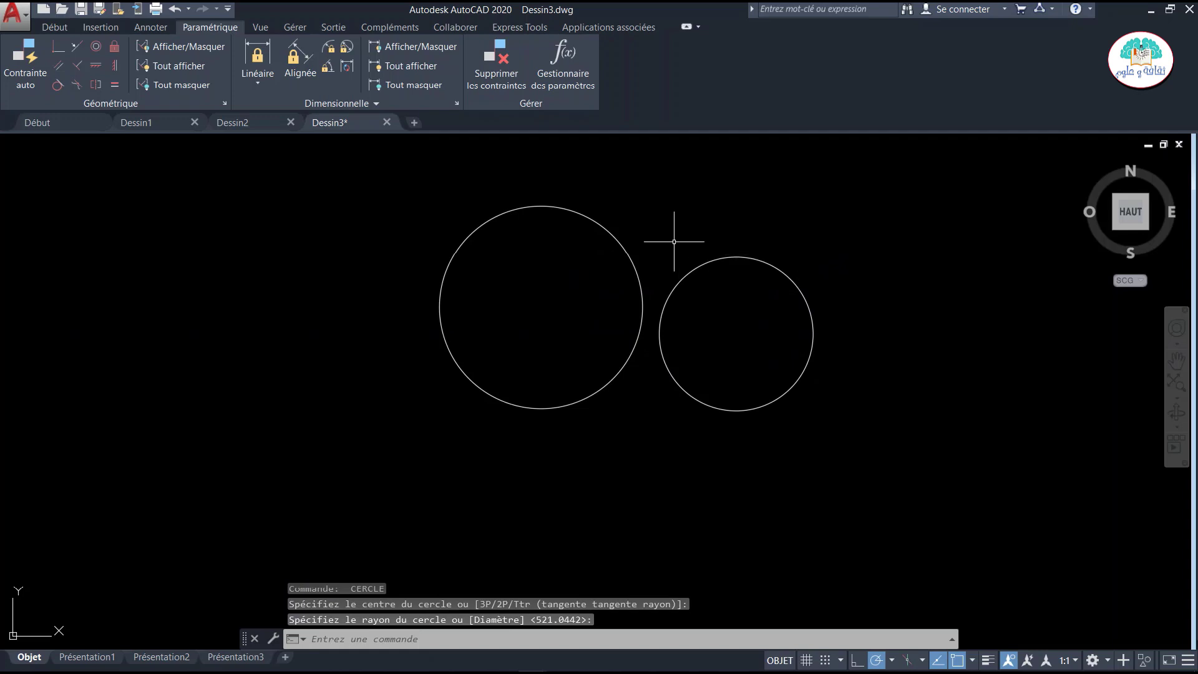
Apply a Concentric constraint, centring the small circle inside the large one.
click(100, 46)
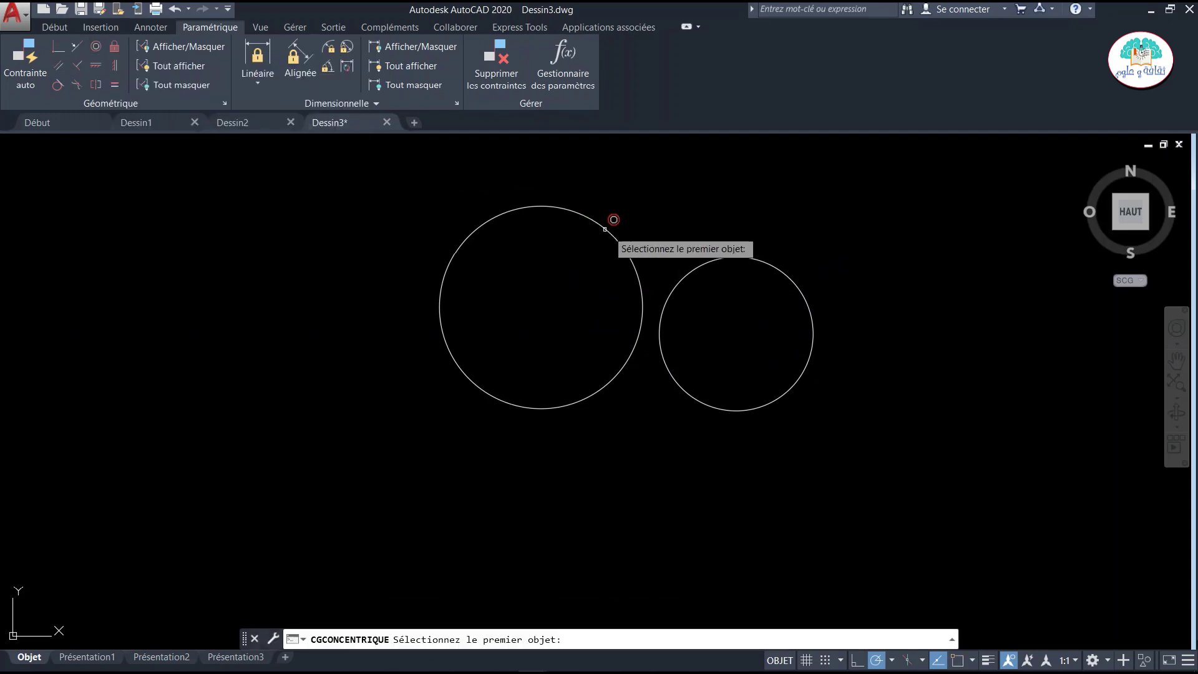
click(620, 223)
click(702, 261)
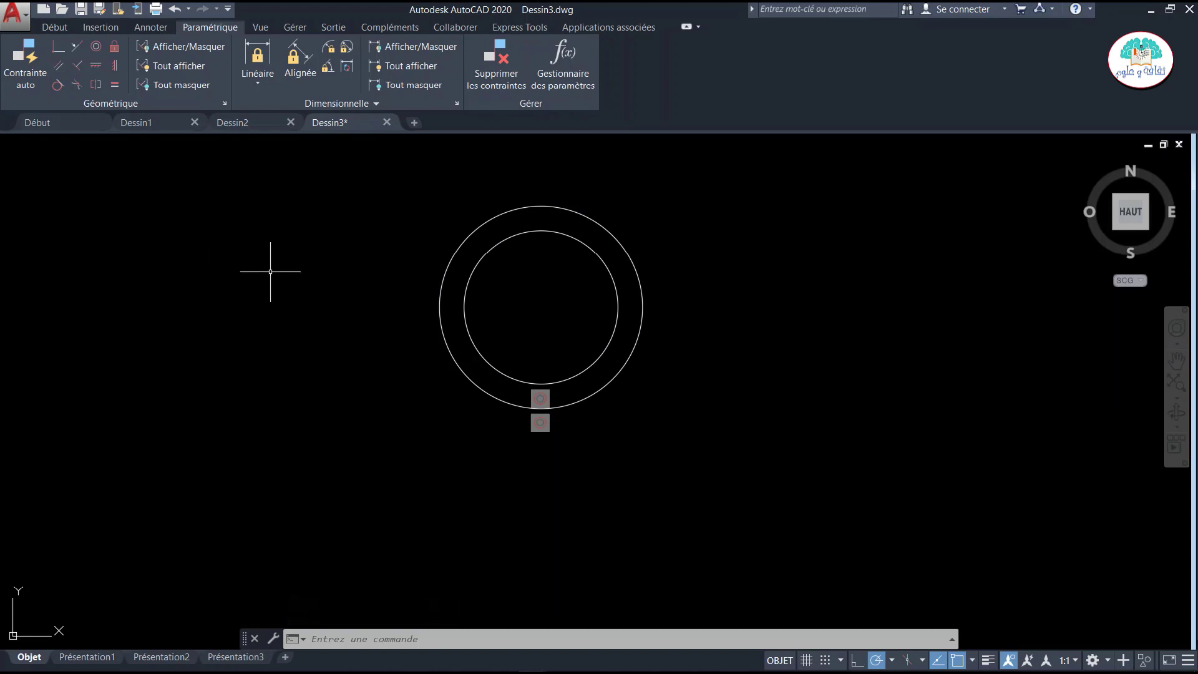
Draw a line to the left of the circles with the L command.
text(l)
key(Return)
click(385, 215)
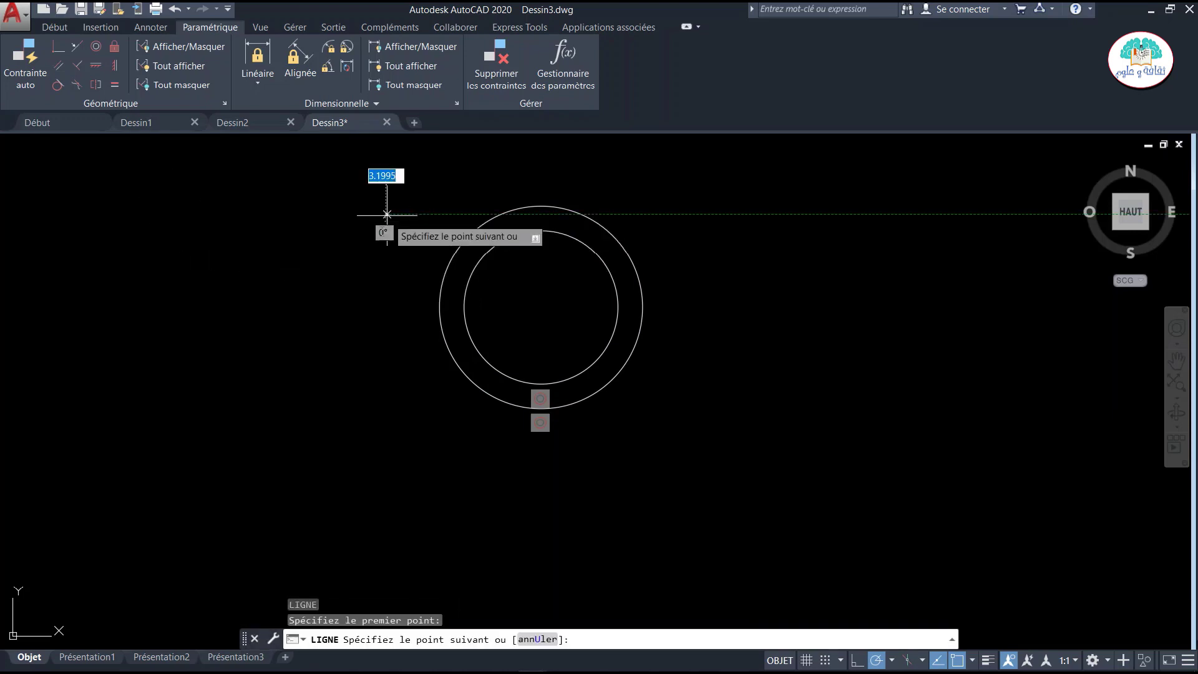
click(351, 350)
key(Return)
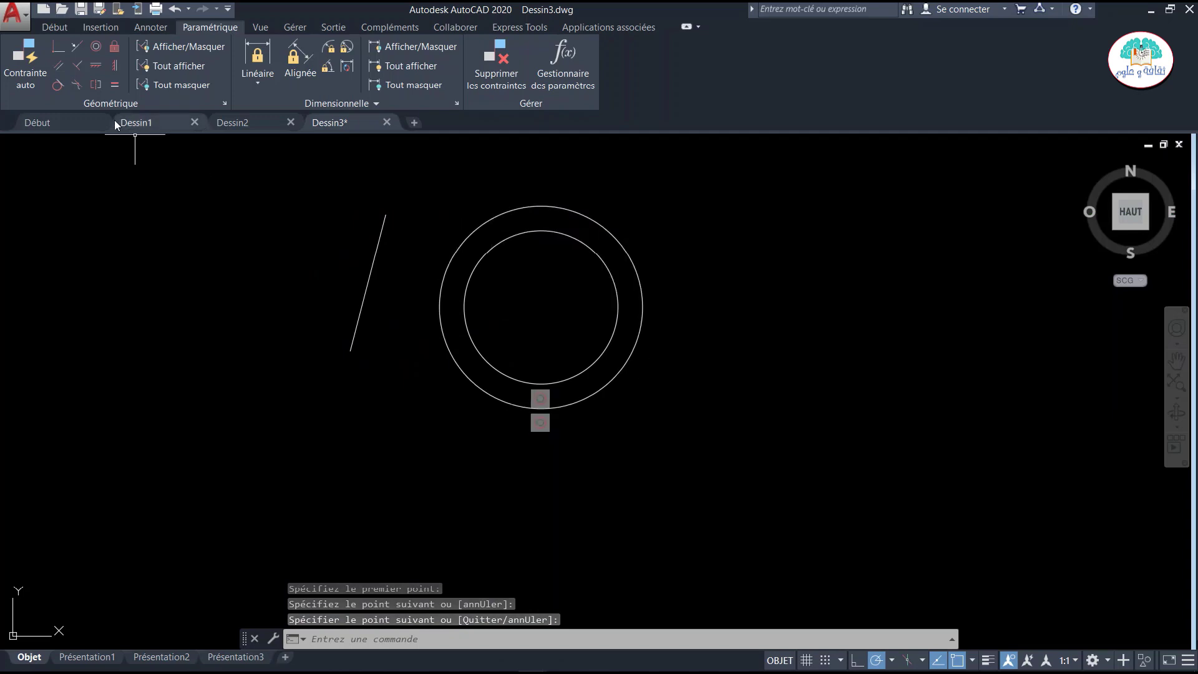
Constrain the line tangent to the outer circle.
click(60, 85)
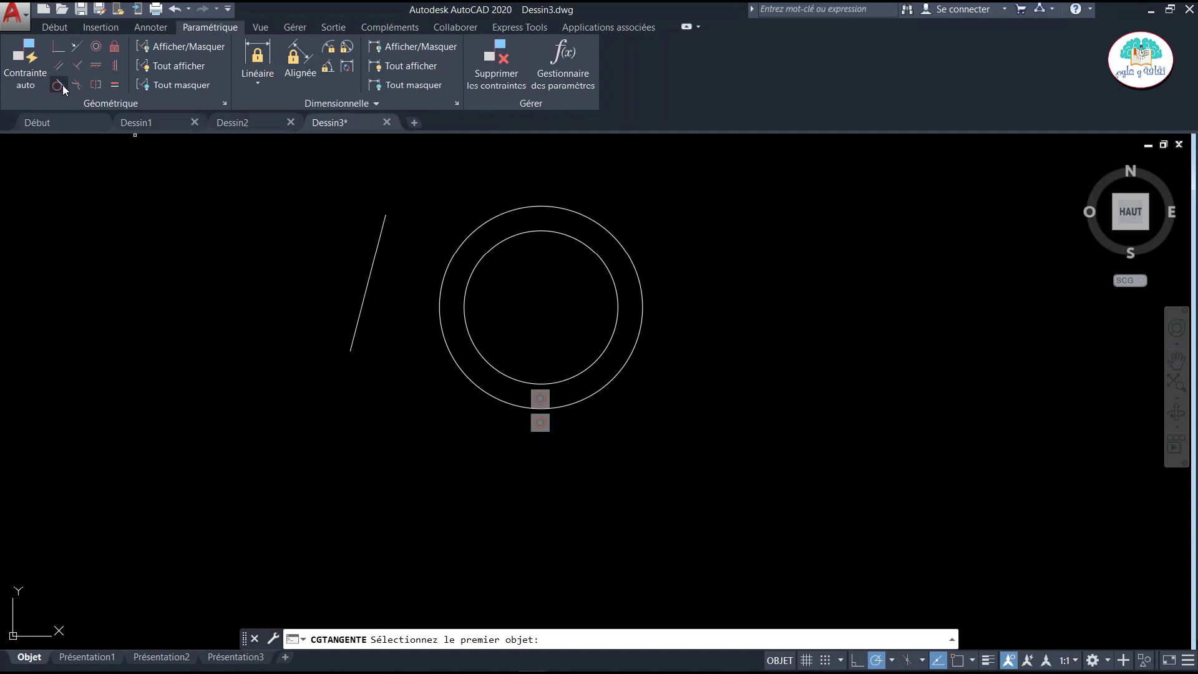
click(475, 227)
click(385, 218)
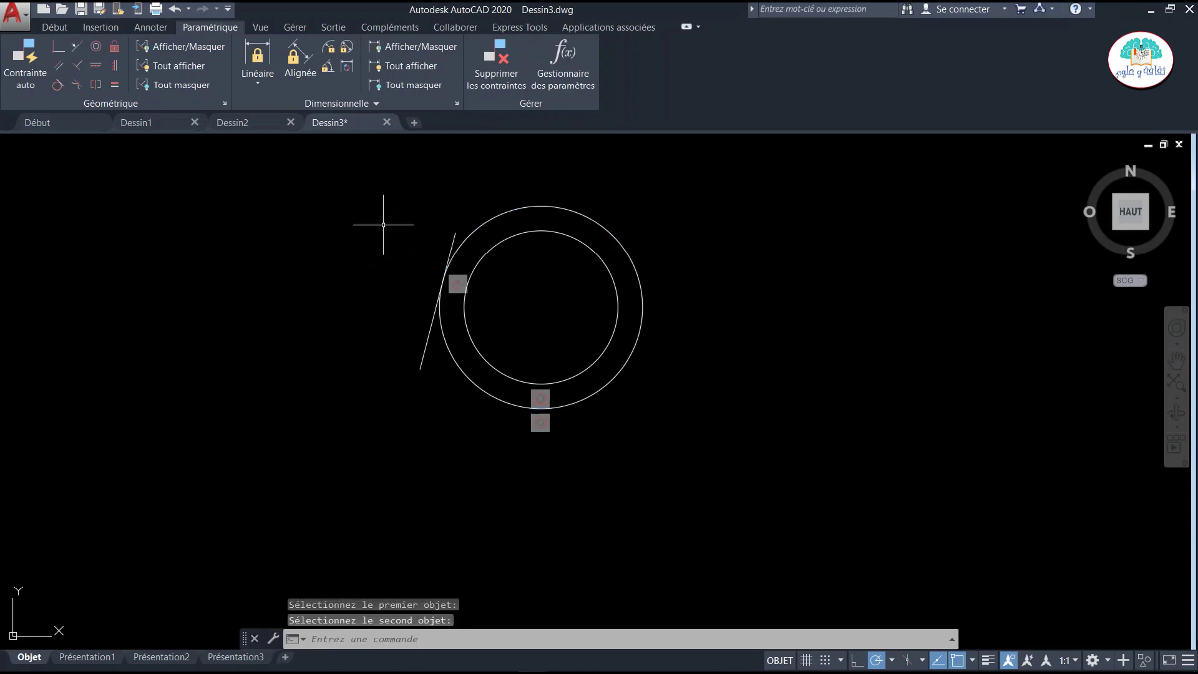
Grip-stretch the line's lower end to the lower right so it stays tangent, then show the Vue tools.
click(428, 373)
click(420, 368)
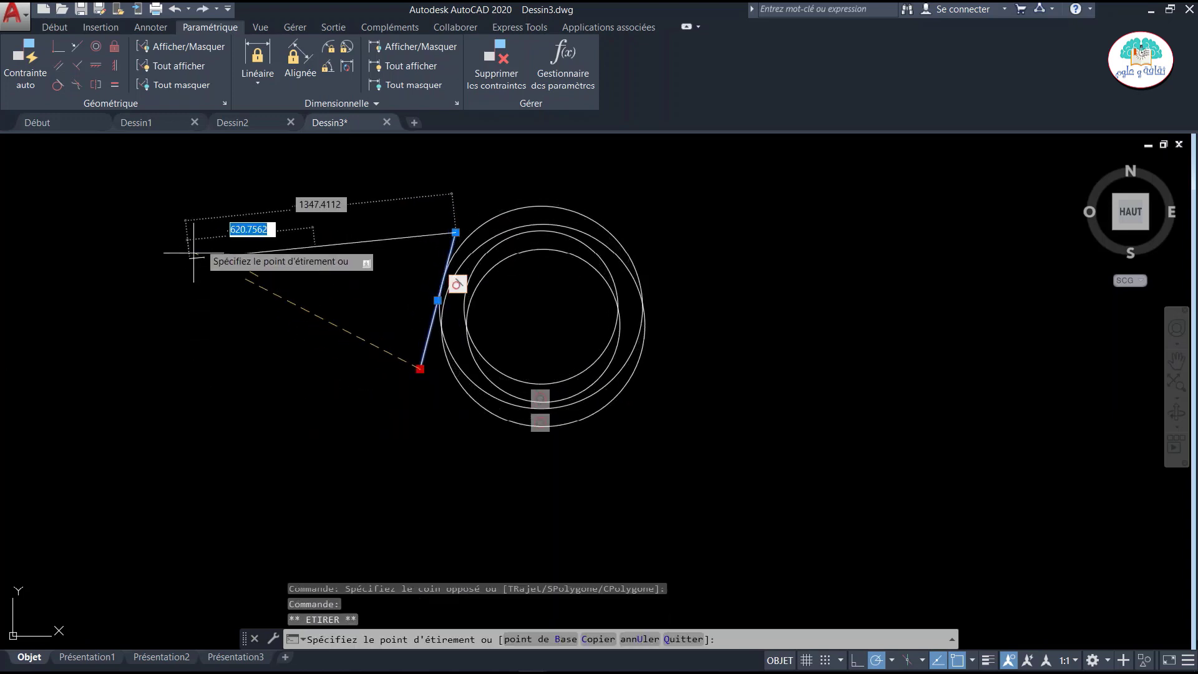
click(728, 282)
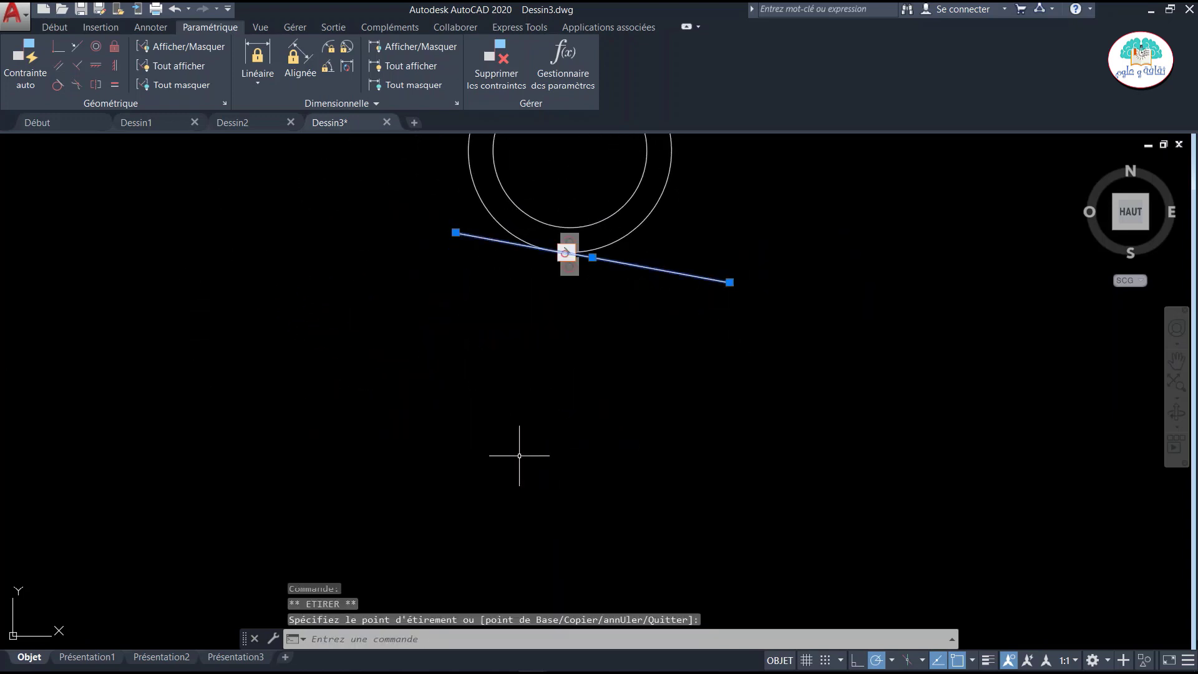
key(Escape)
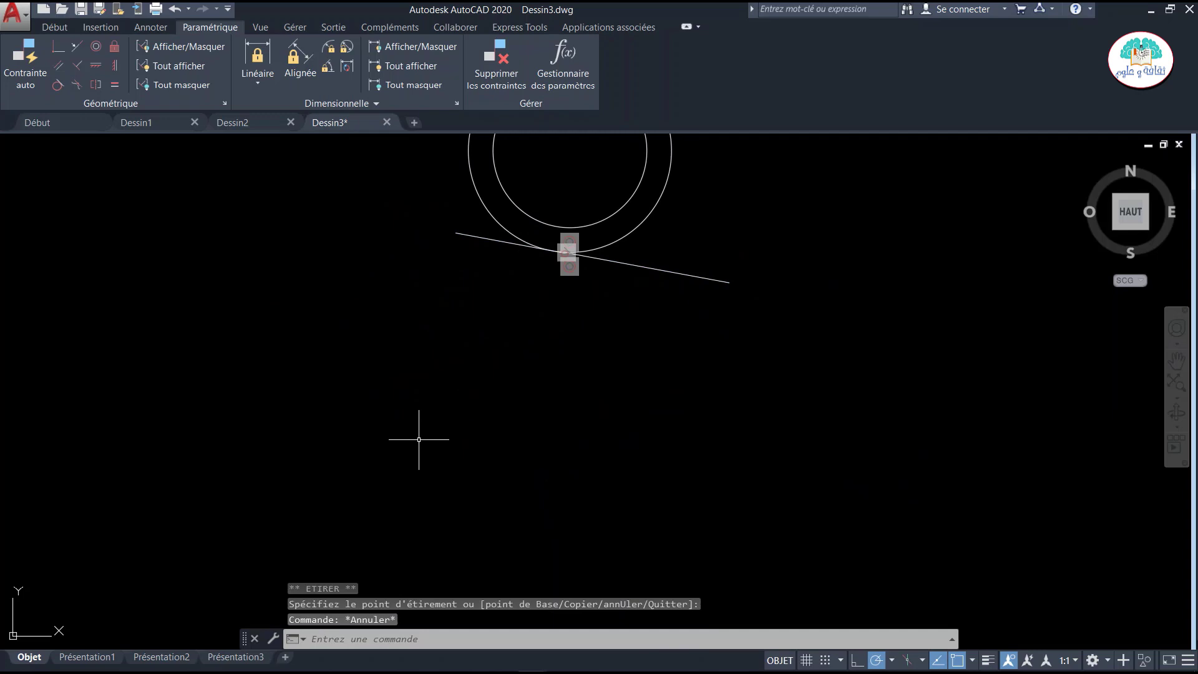
click(260, 28)
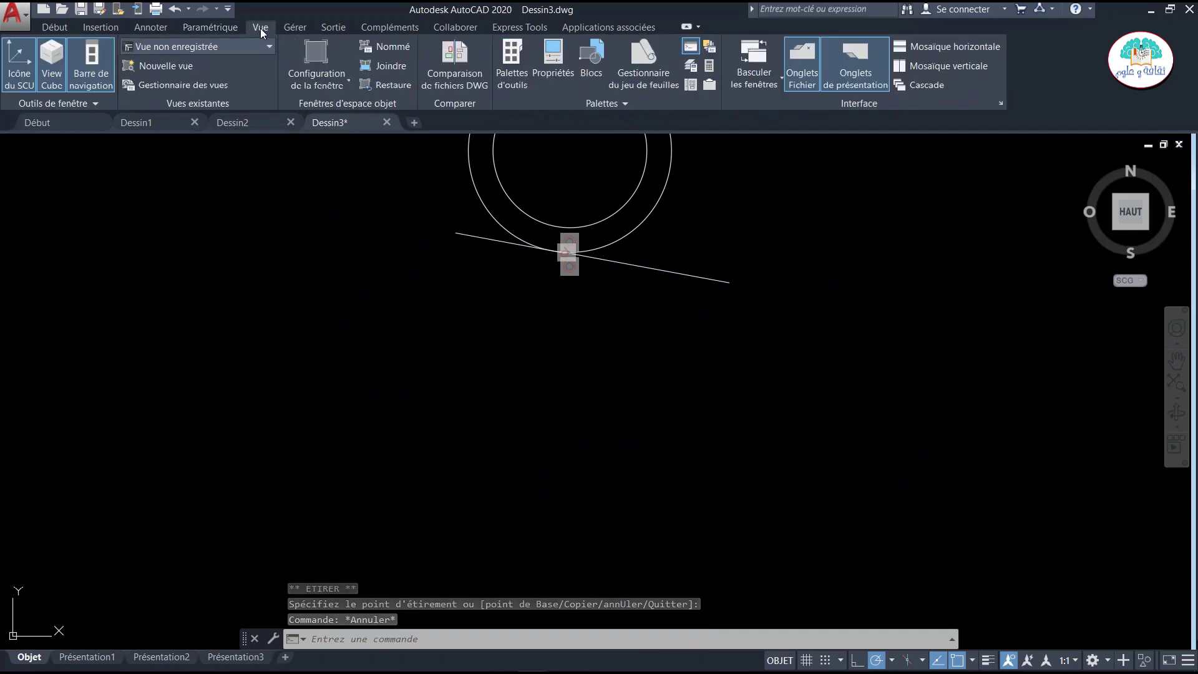
mouse_move(137, 123)
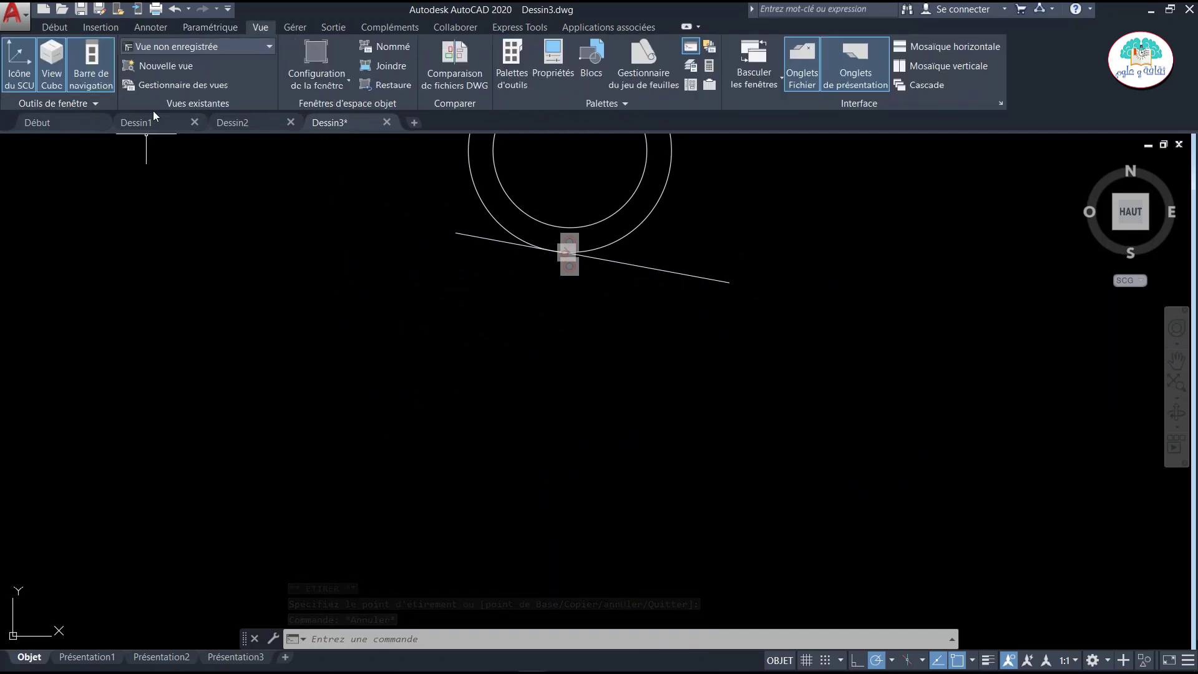
Tour the Manage, Output, Add-ins, Collaborate, Express Tools and associated-apps tabs, then return to Début.
click(295, 28)
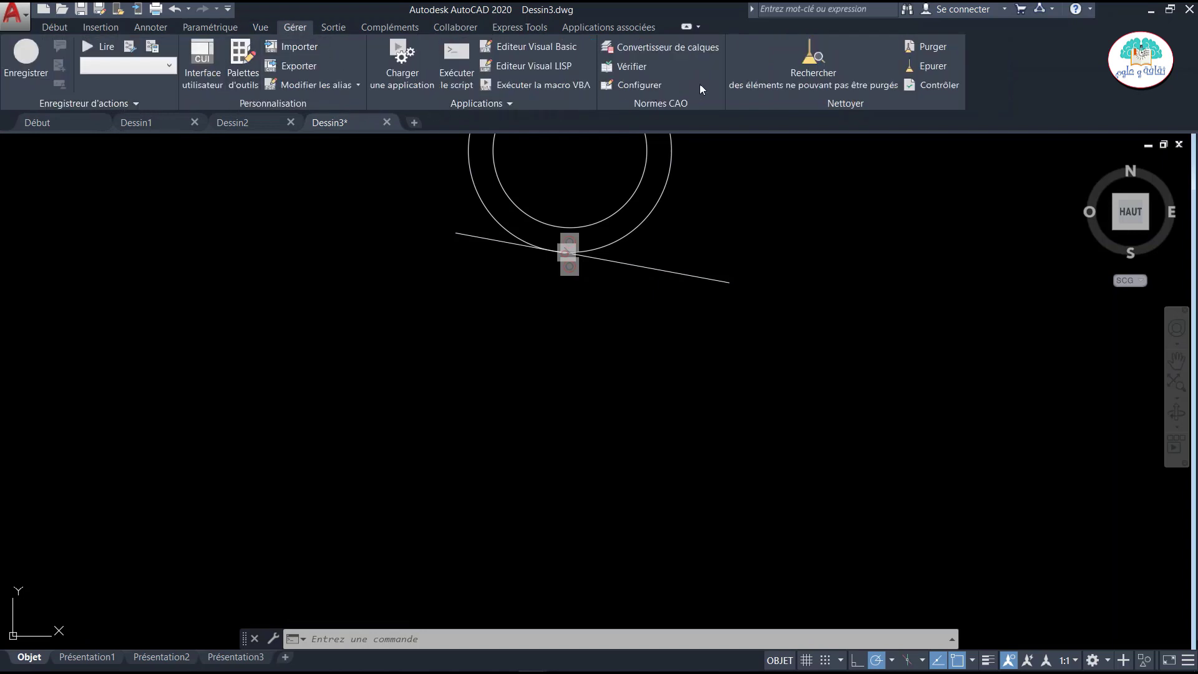
click(334, 27)
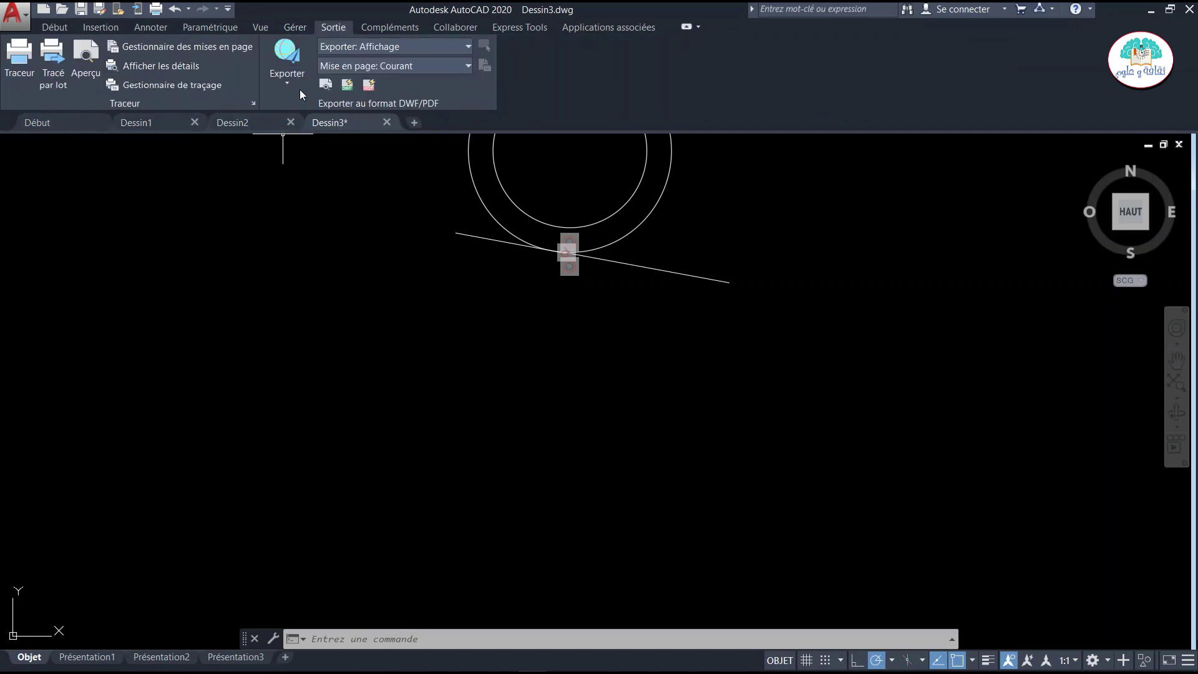
click(378, 28)
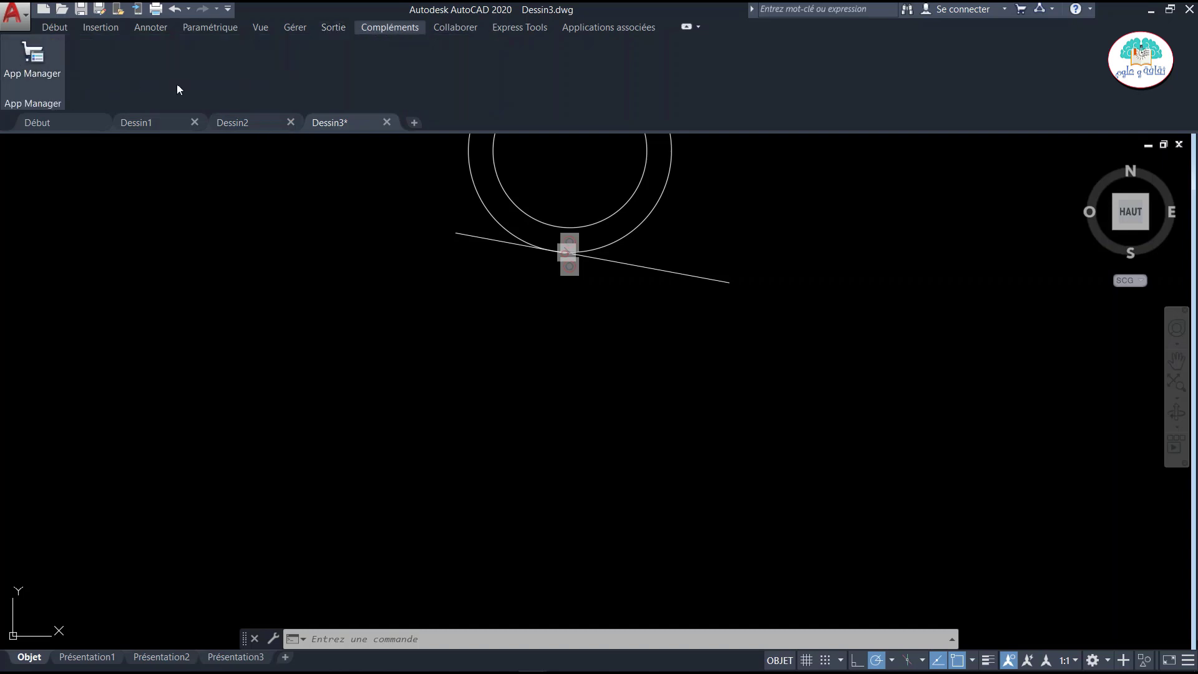
click(454, 26)
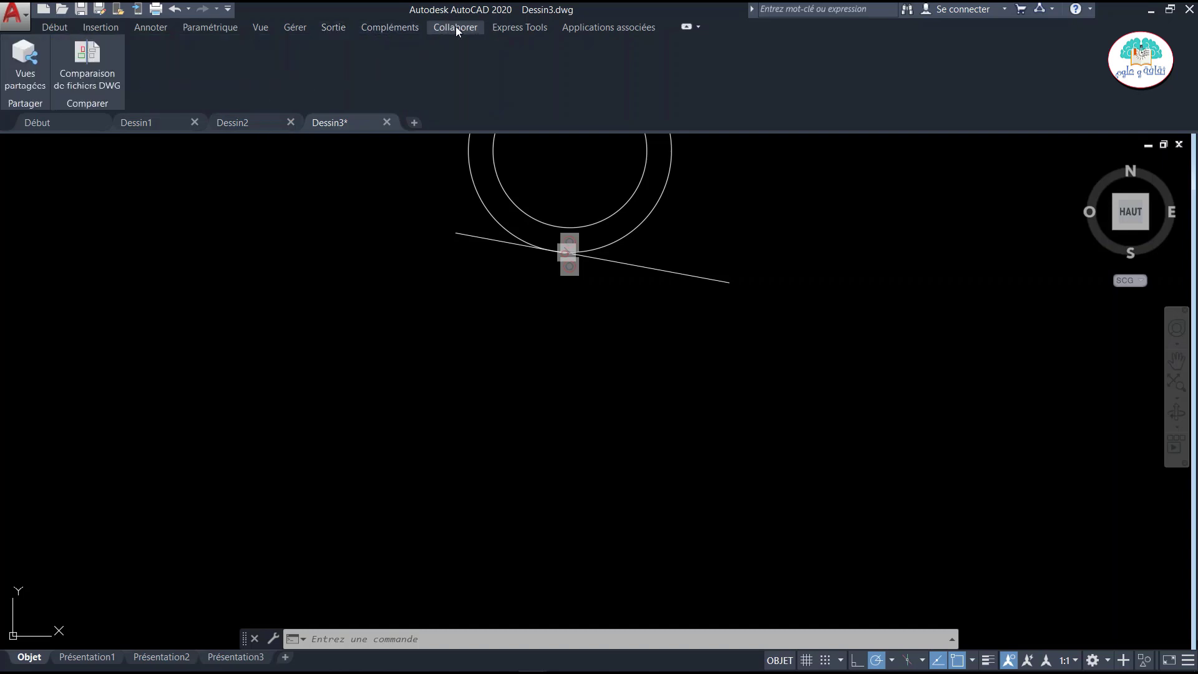
click(500, 26)
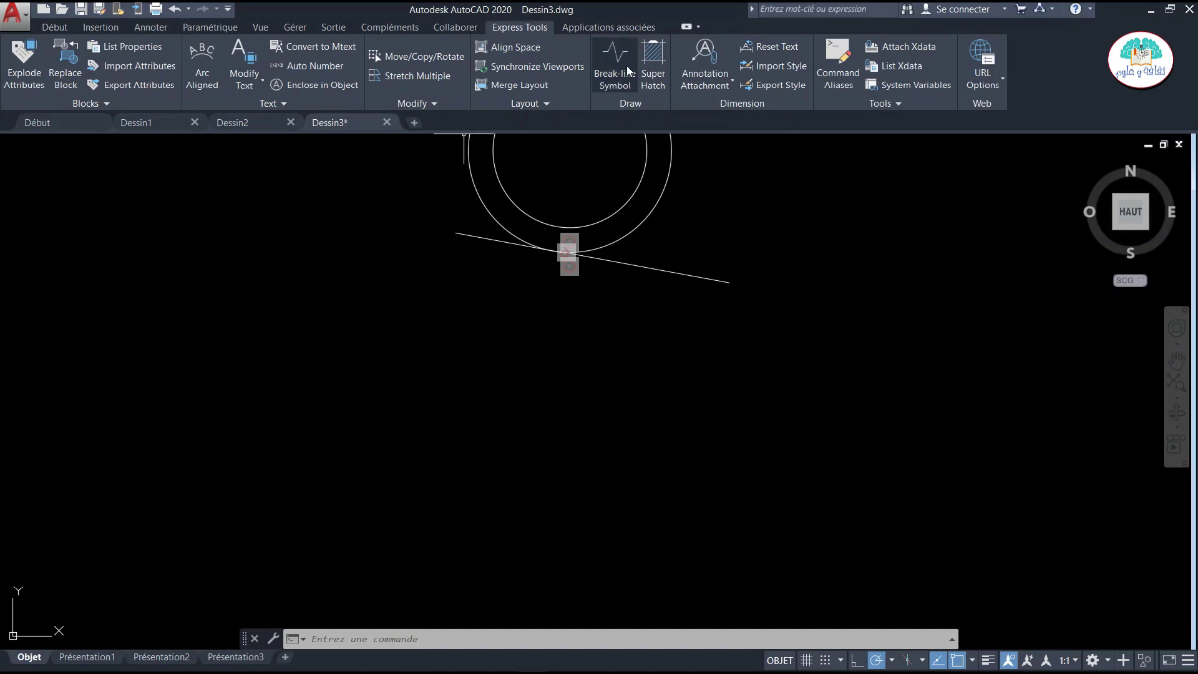
click(611, 27)
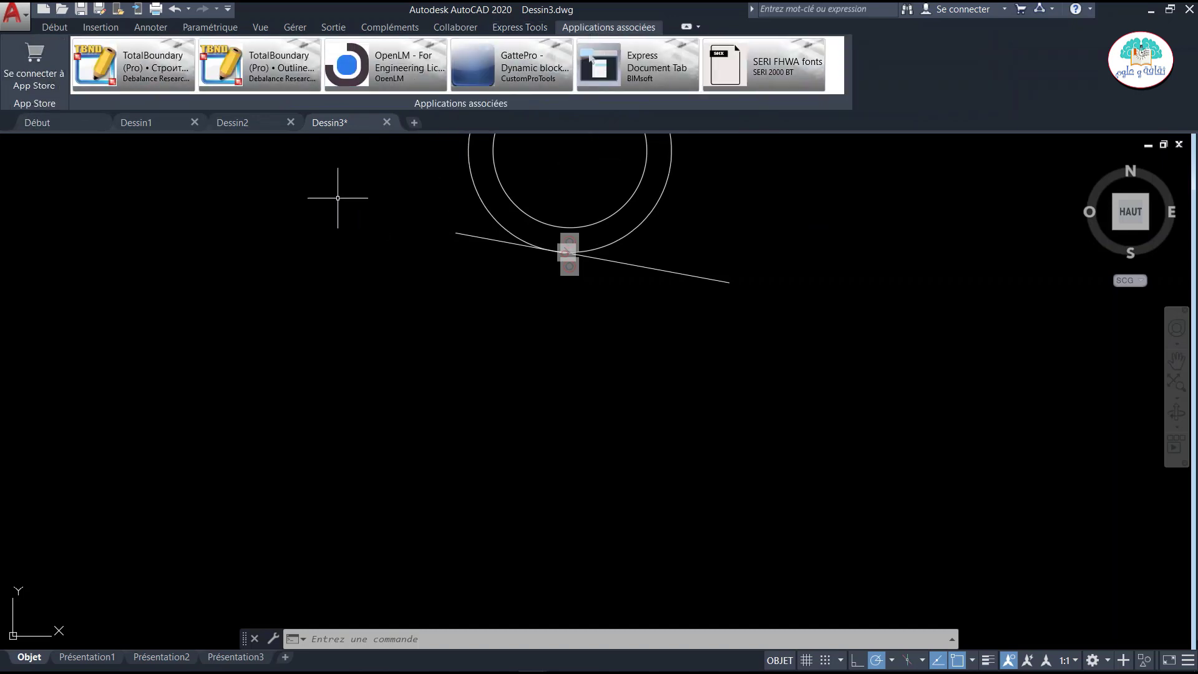
click(55, 28)
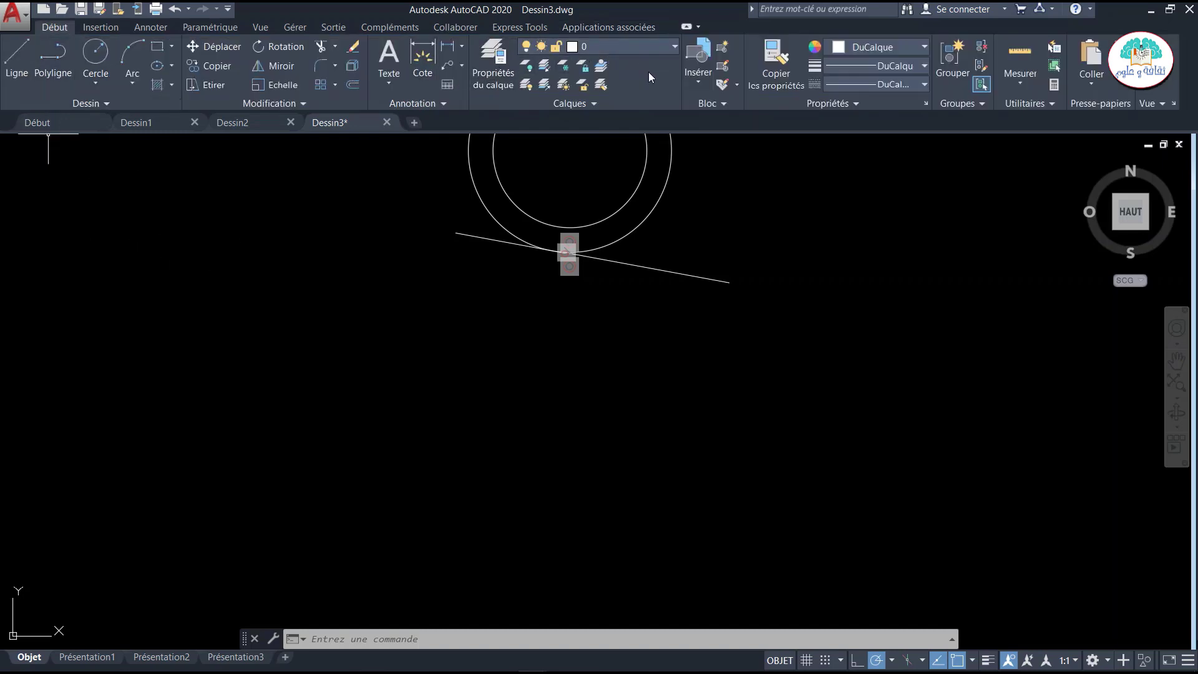
Collapse the ribbon through panel buttons and panel titles to tab names only, then preview and dismiss the Début tab.
click(687, 26)
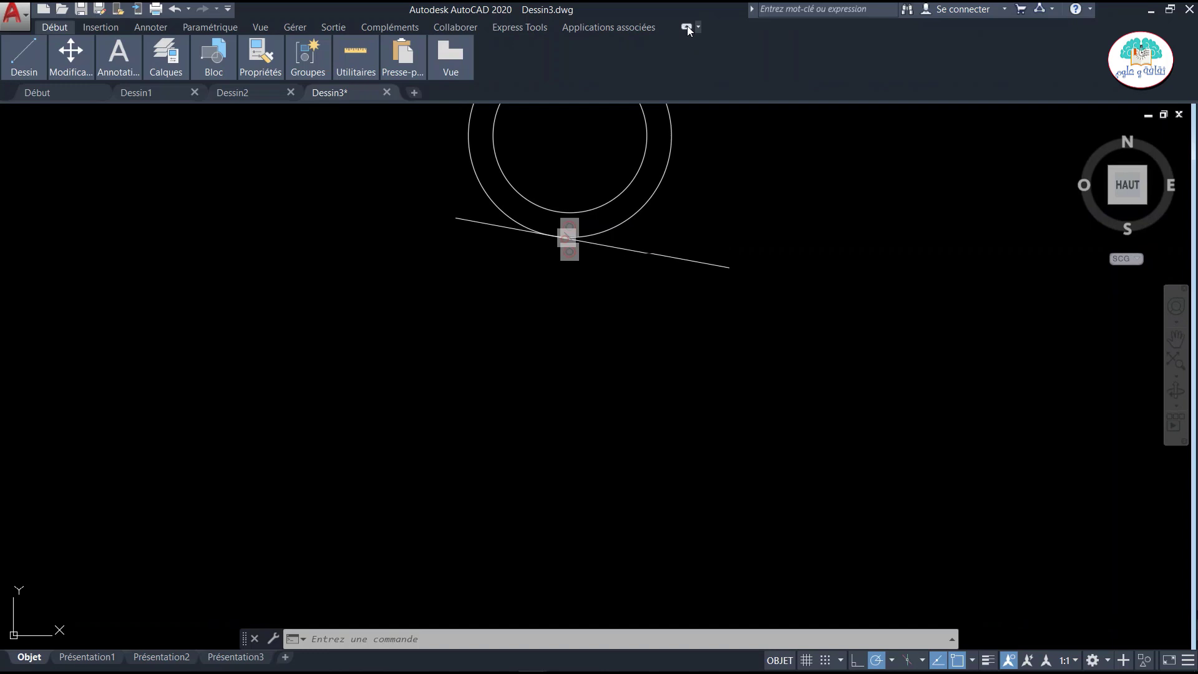
click(687, 26)
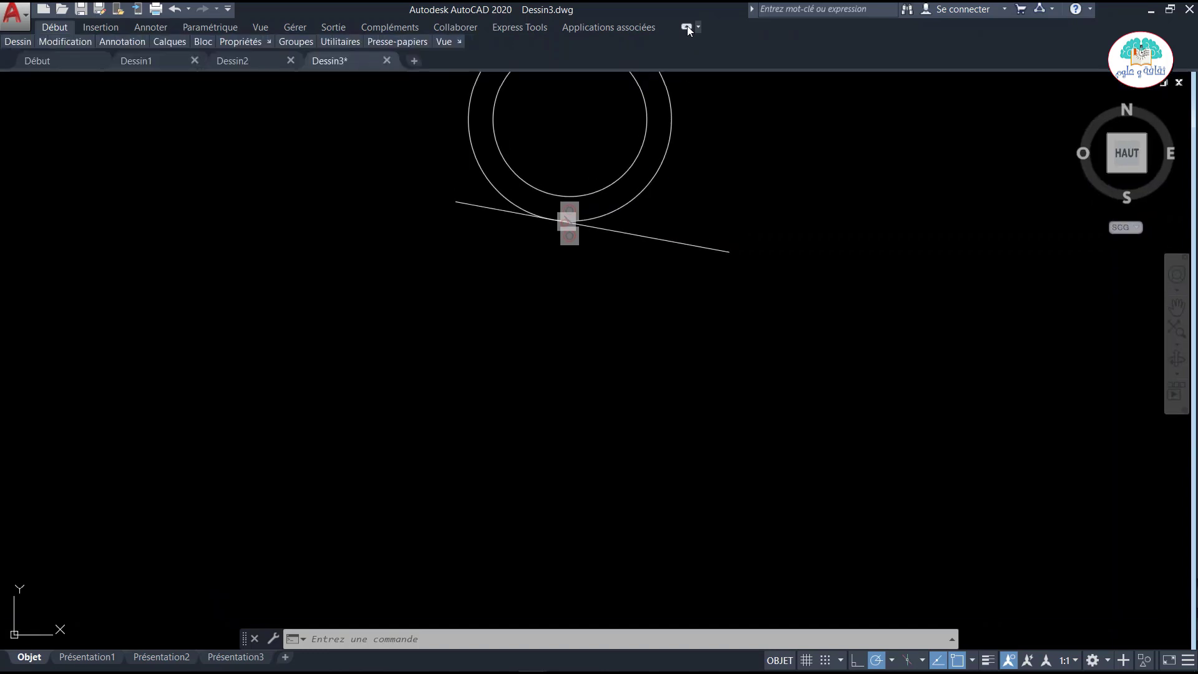
mouse_move(65, 41)
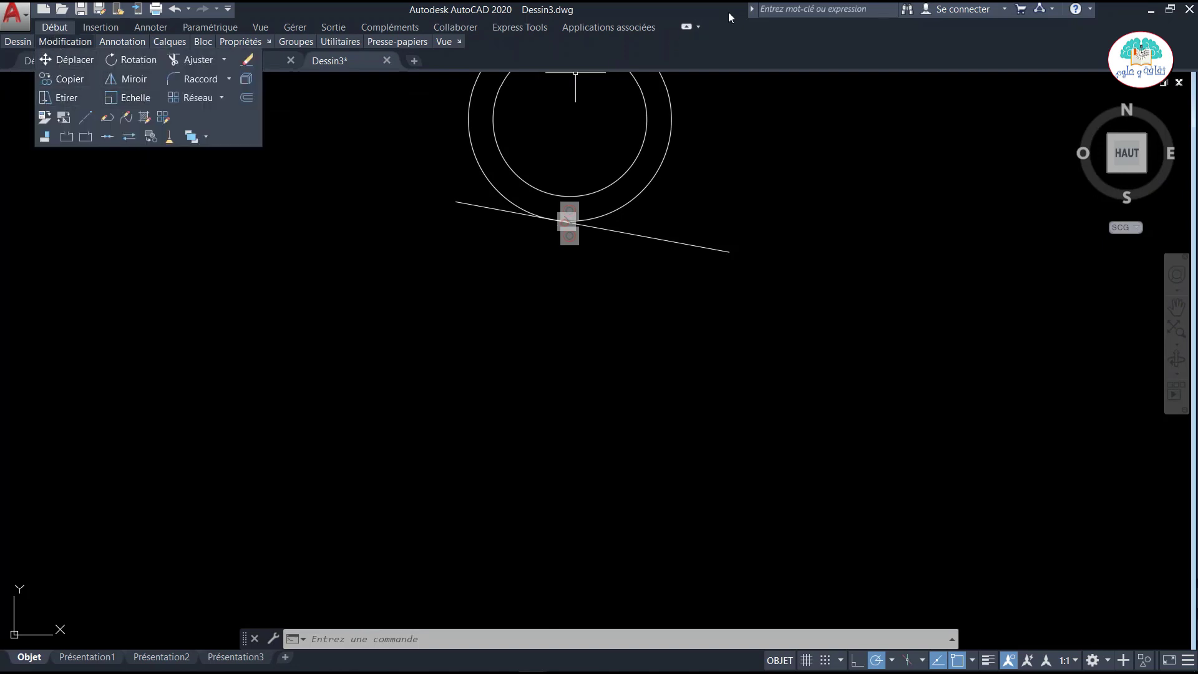
click(685, 25)
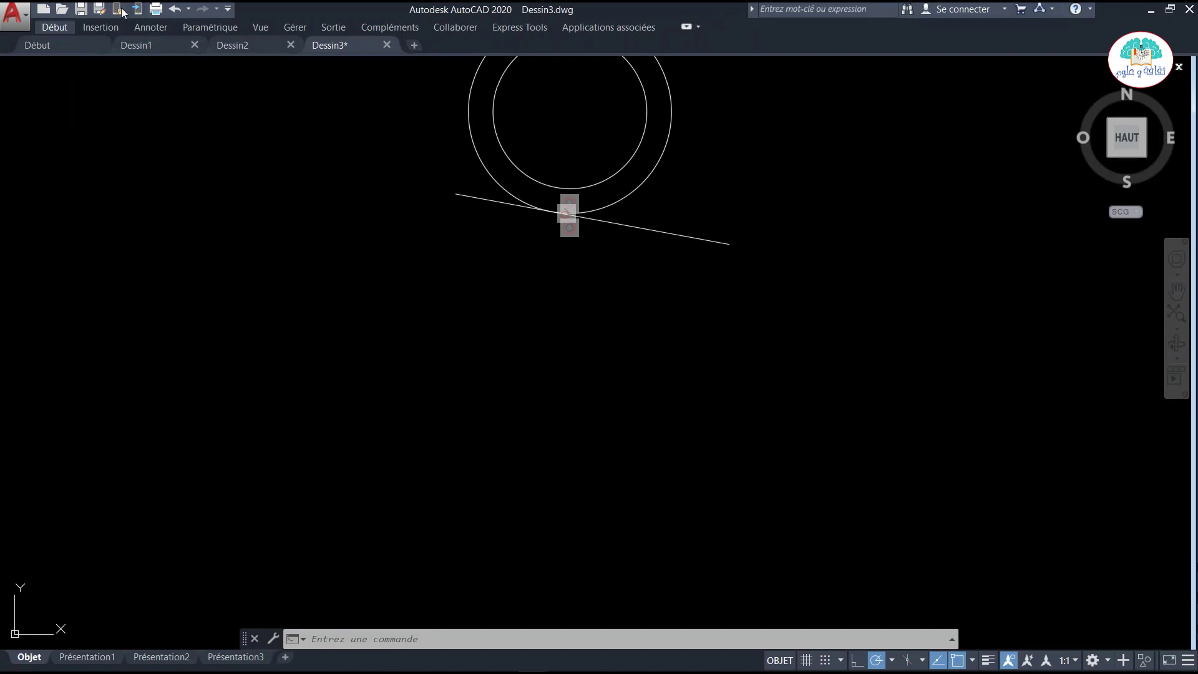
click(66, 28)
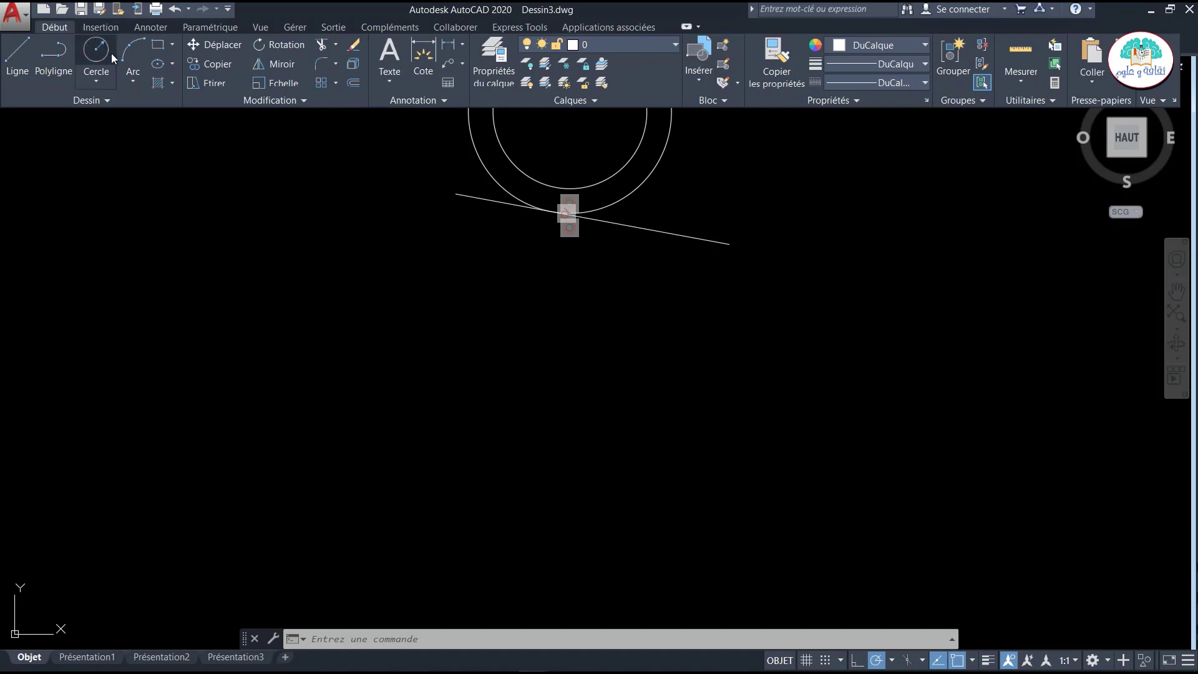
click(355, 184)
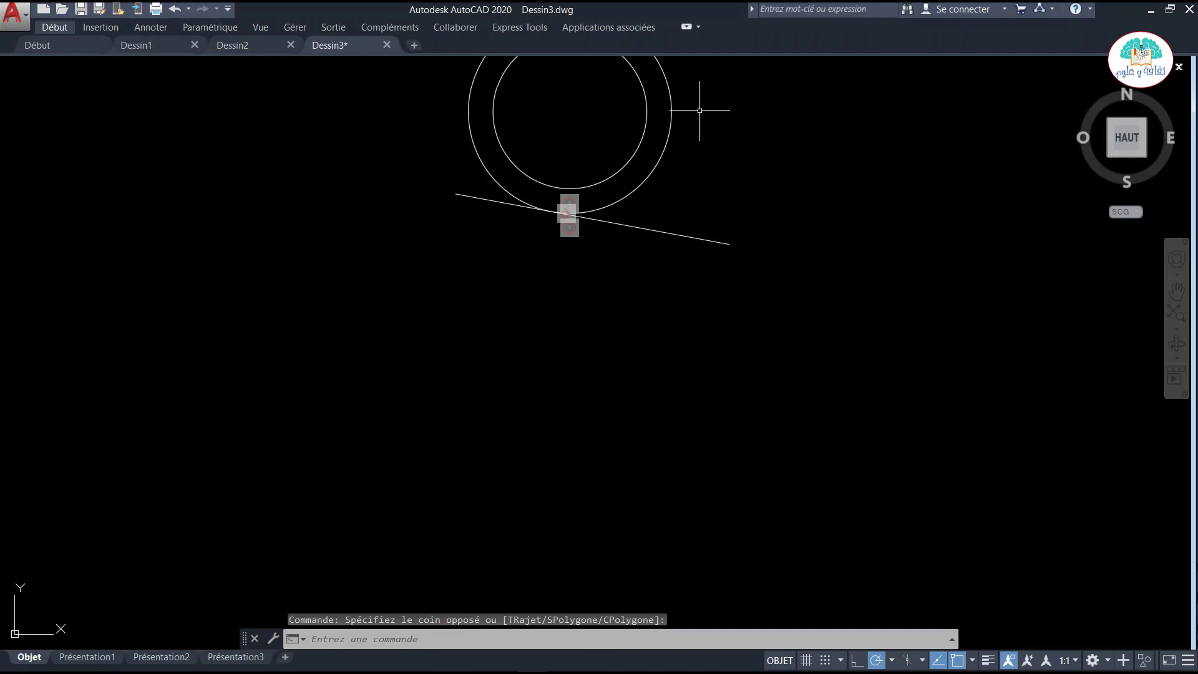
Turn on 'Afficher la barre de menus' and open the Outils > Barres d'outils > AutoCAD list.
click(229, 9)
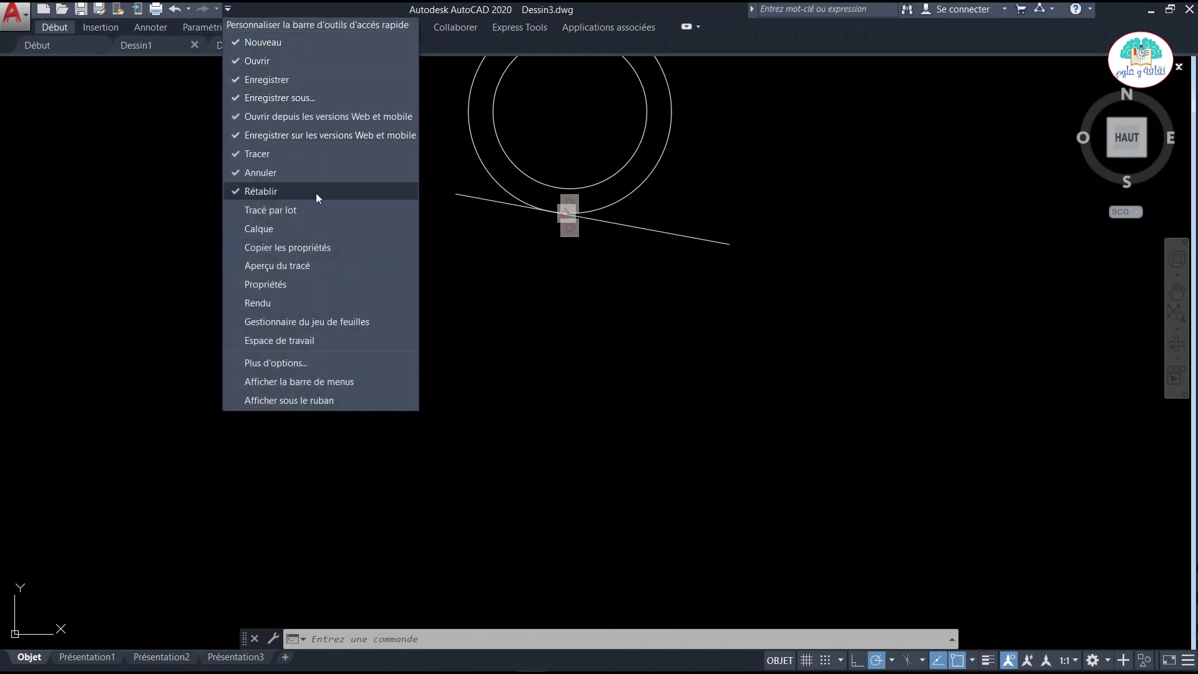
click(332, 383)
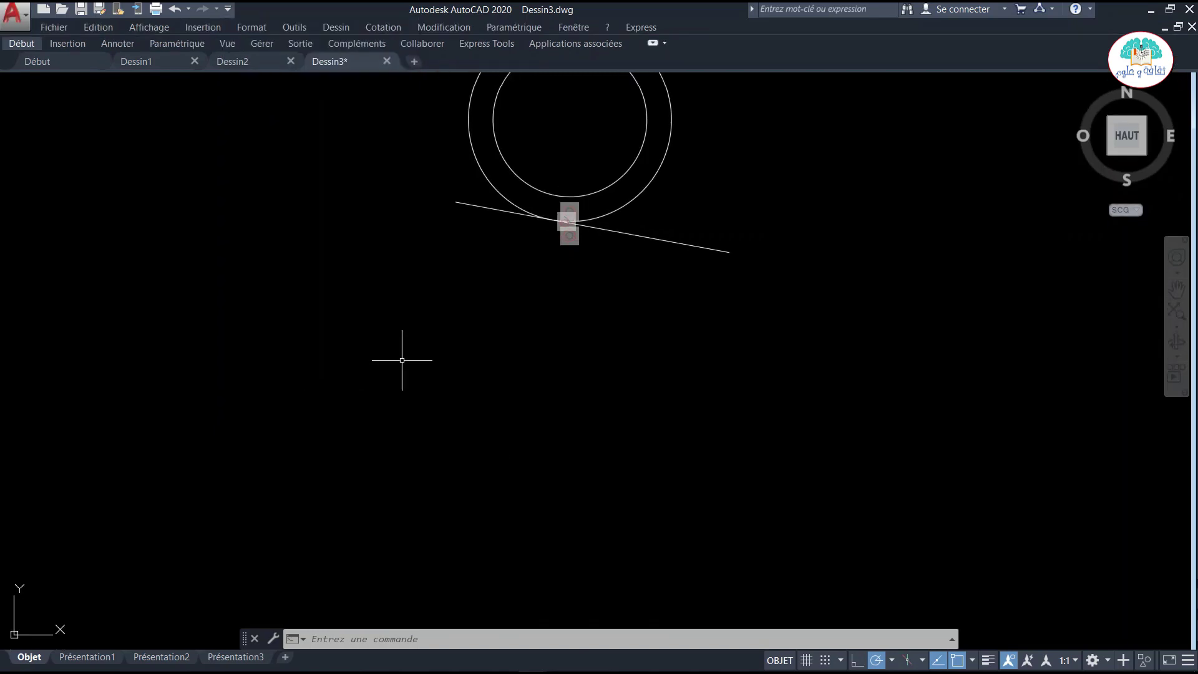
click(302, 27)
mouse_move(327, 75)
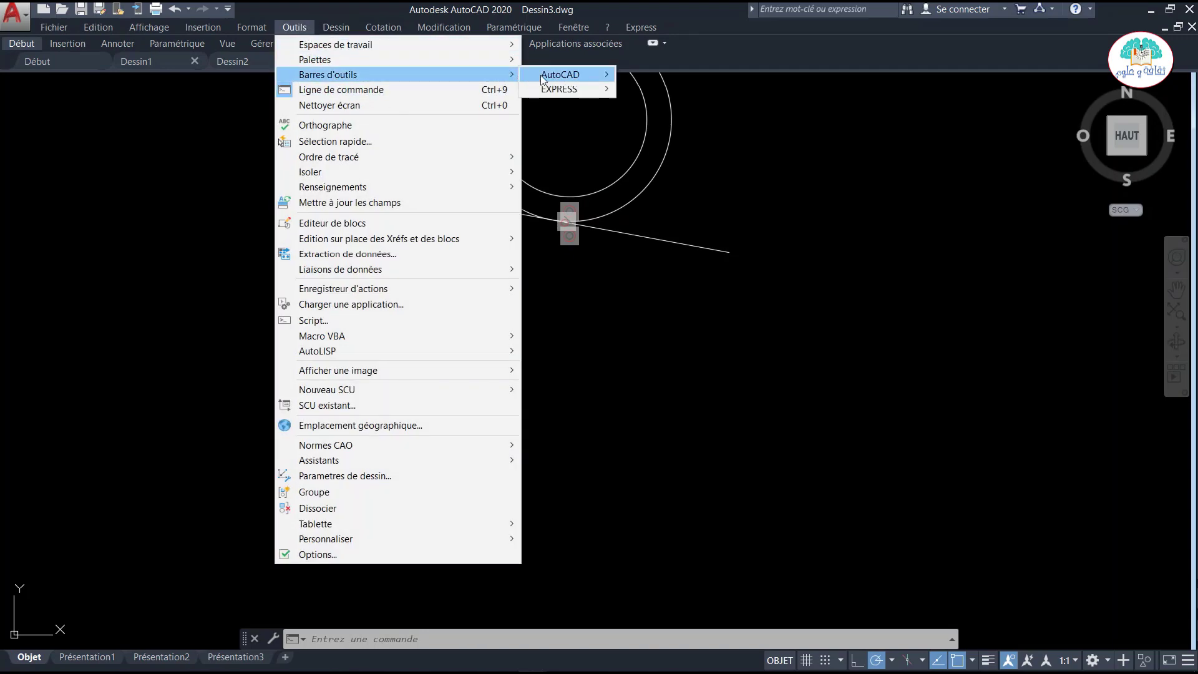
mouse_move(561, 75)
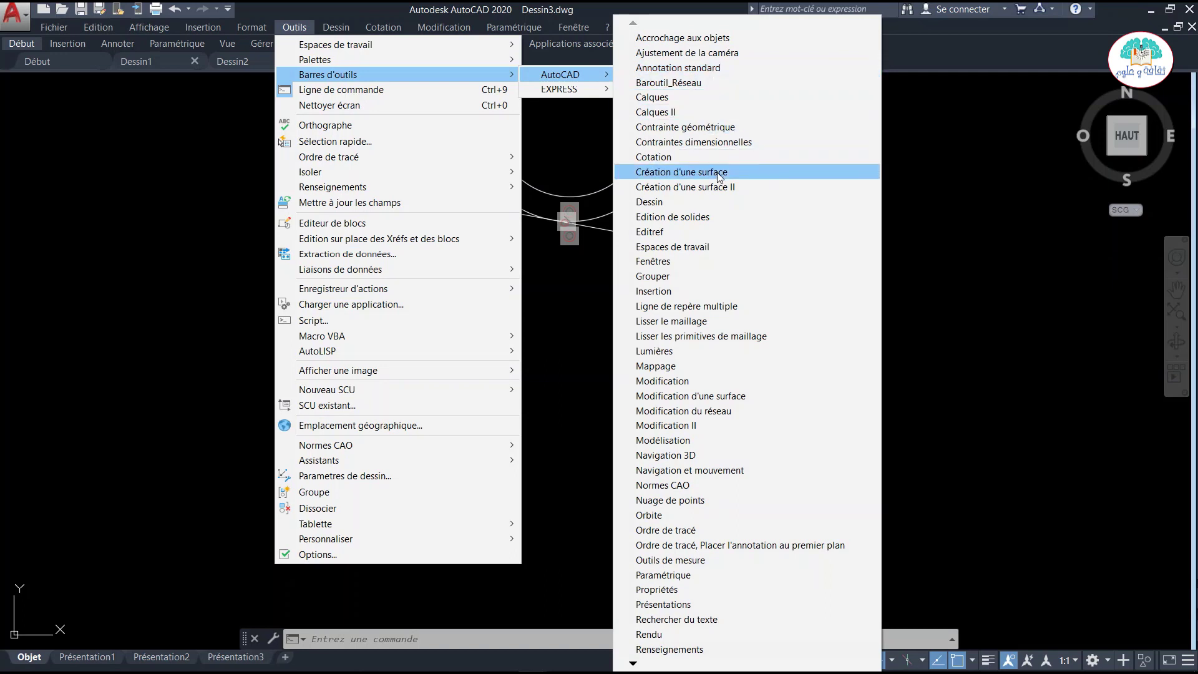
Show the classic Dessin, Calques, Modification, Cotation and Standard toolbars.
click(710, 201)
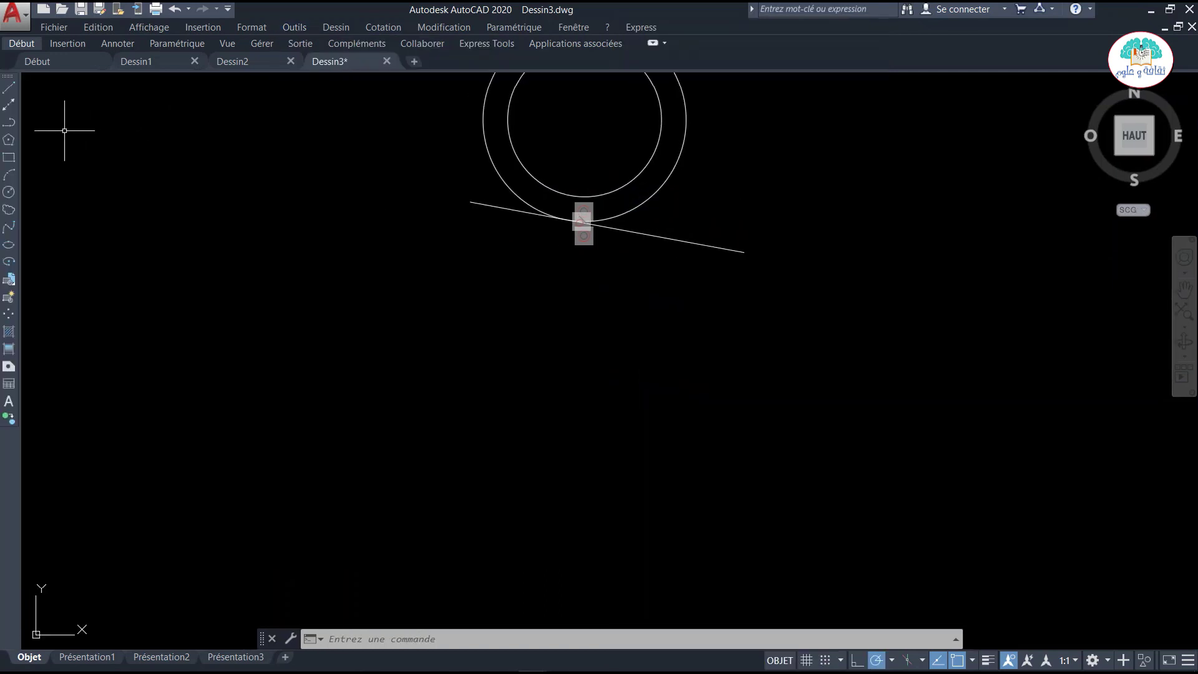
right_click(12, 145)
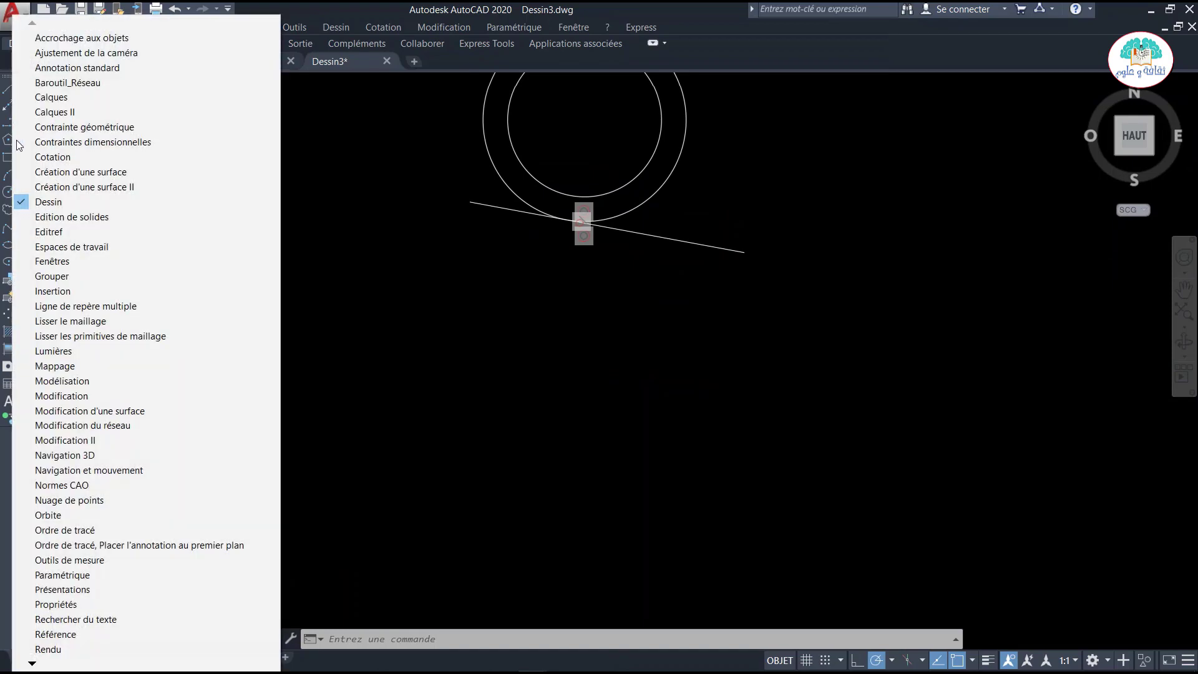
click(99, 98)
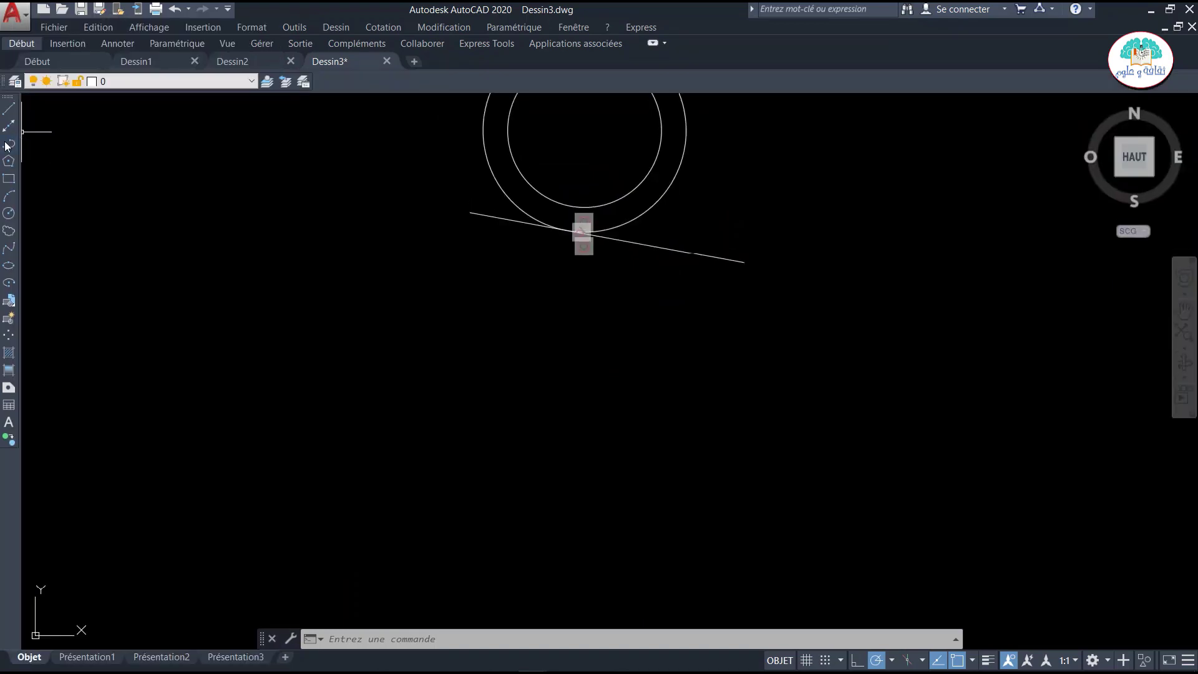
right_click(9, 145)
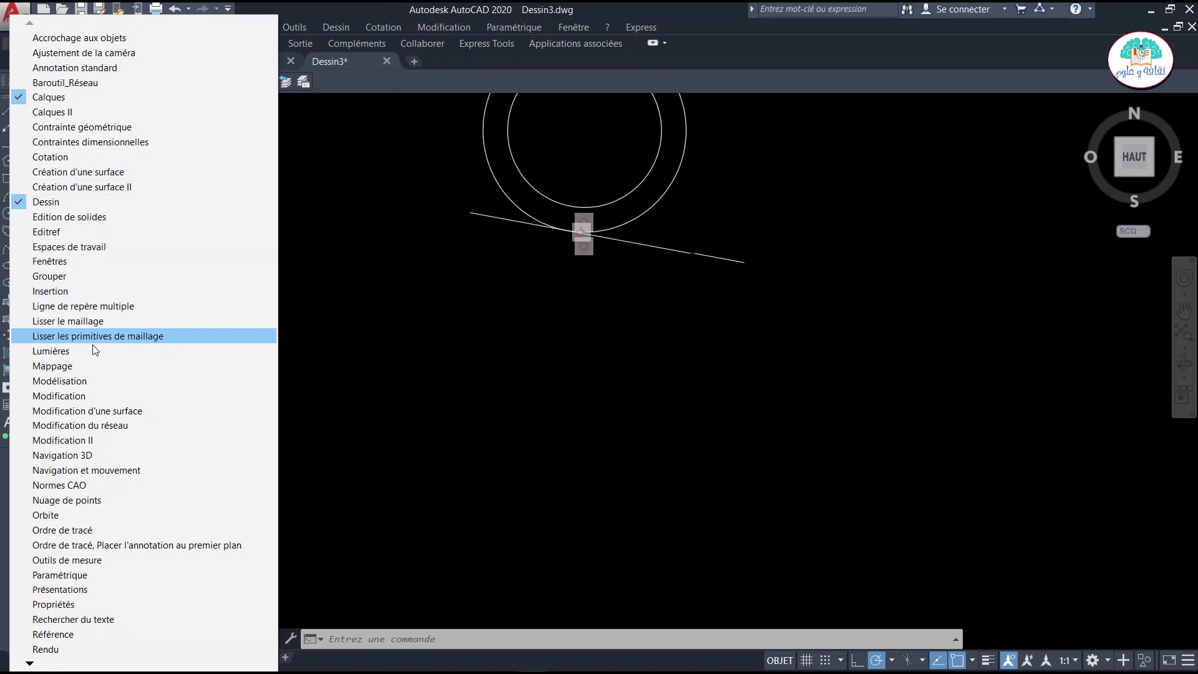
click(56, 395)
right_click(7, 212)
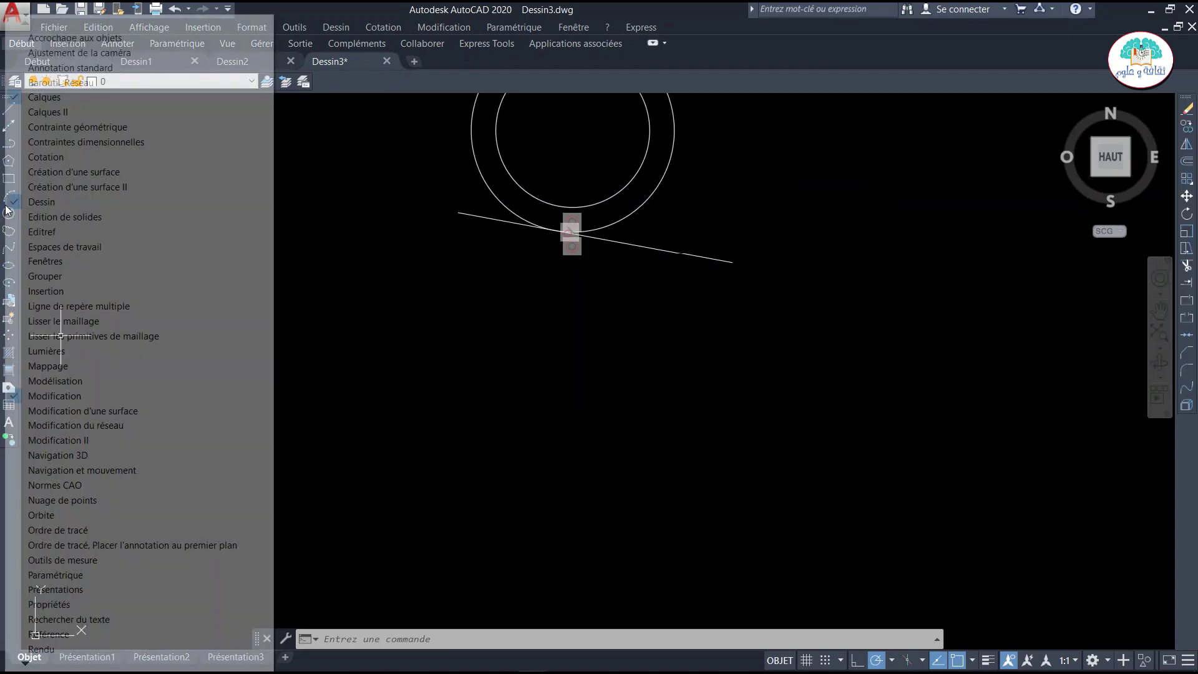
click(50, 157)
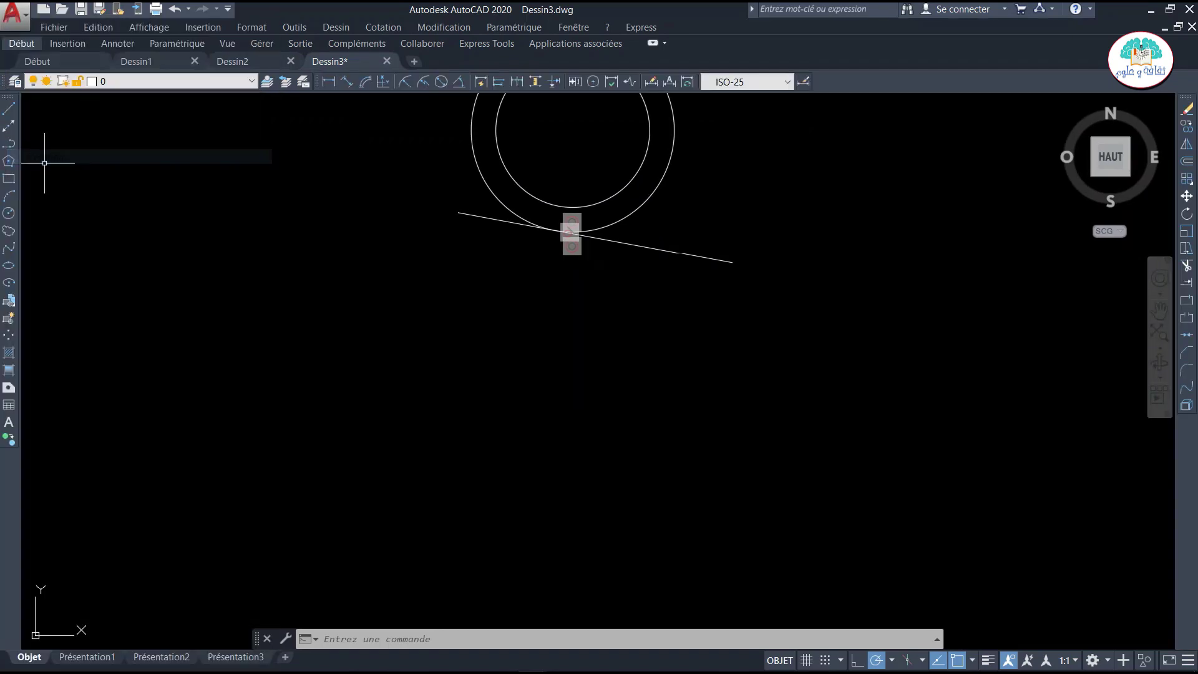
right_click(15, 171)
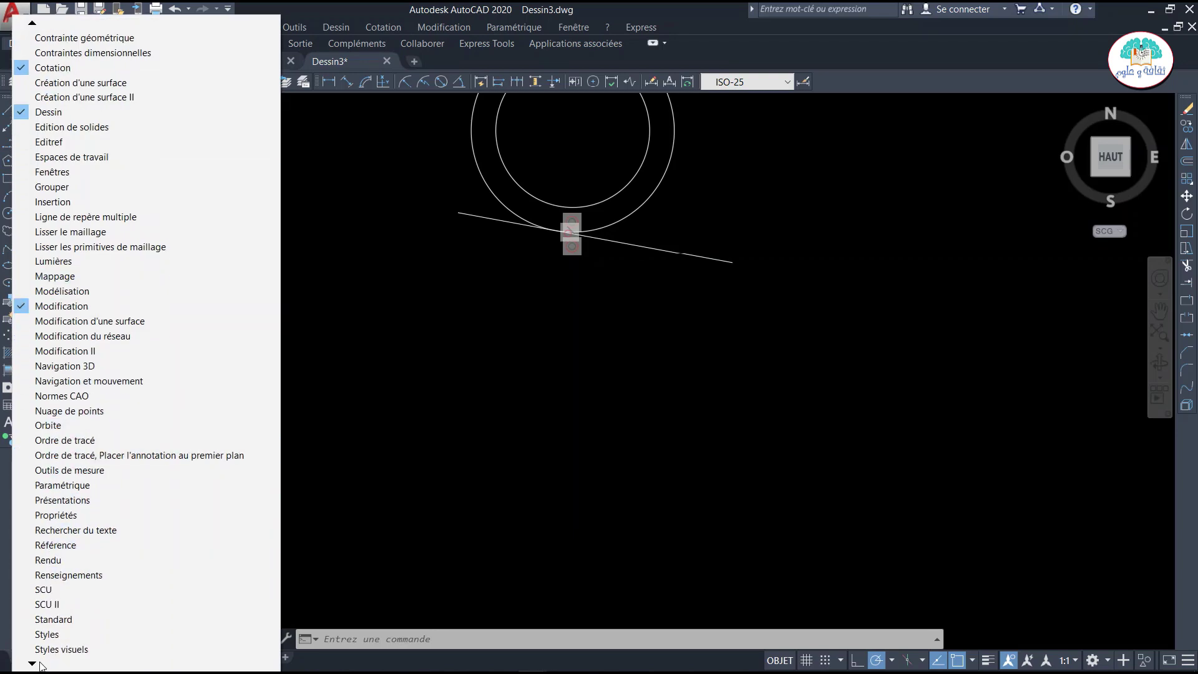
click(61, 593)
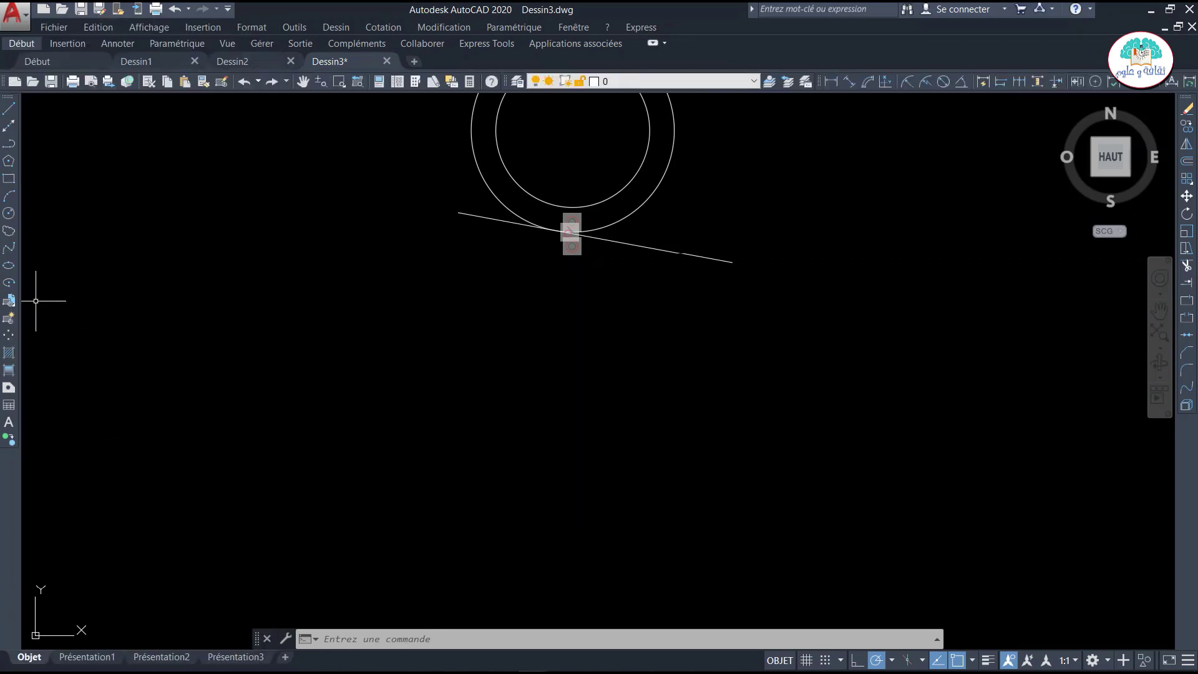
Show the Espaces de travail toolbar and dock it in a second row under the top toolbars.
right_click(7, 266)
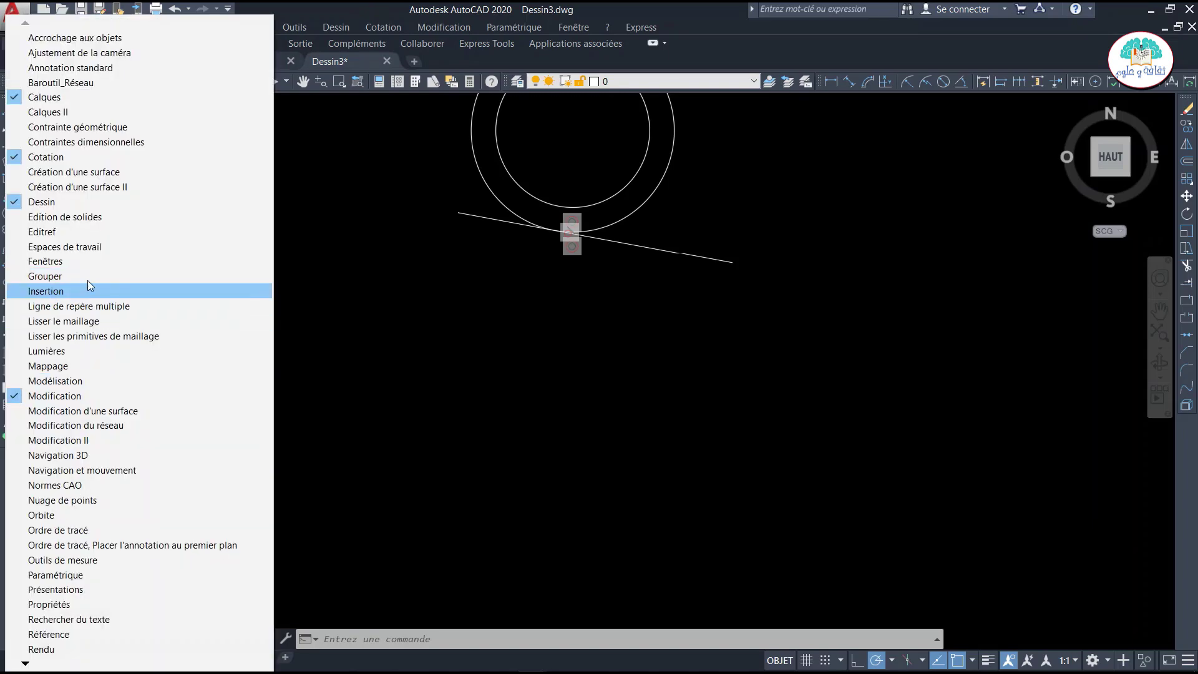
click(81, 248)
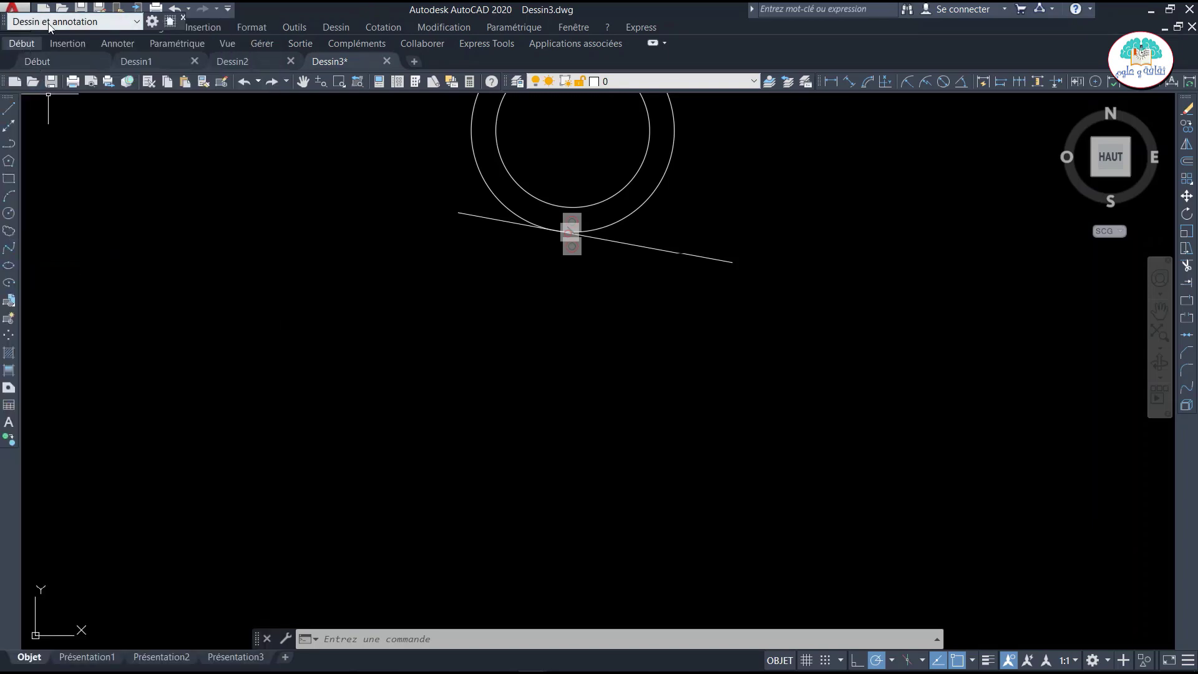
drag(7, 21, 229, 129)
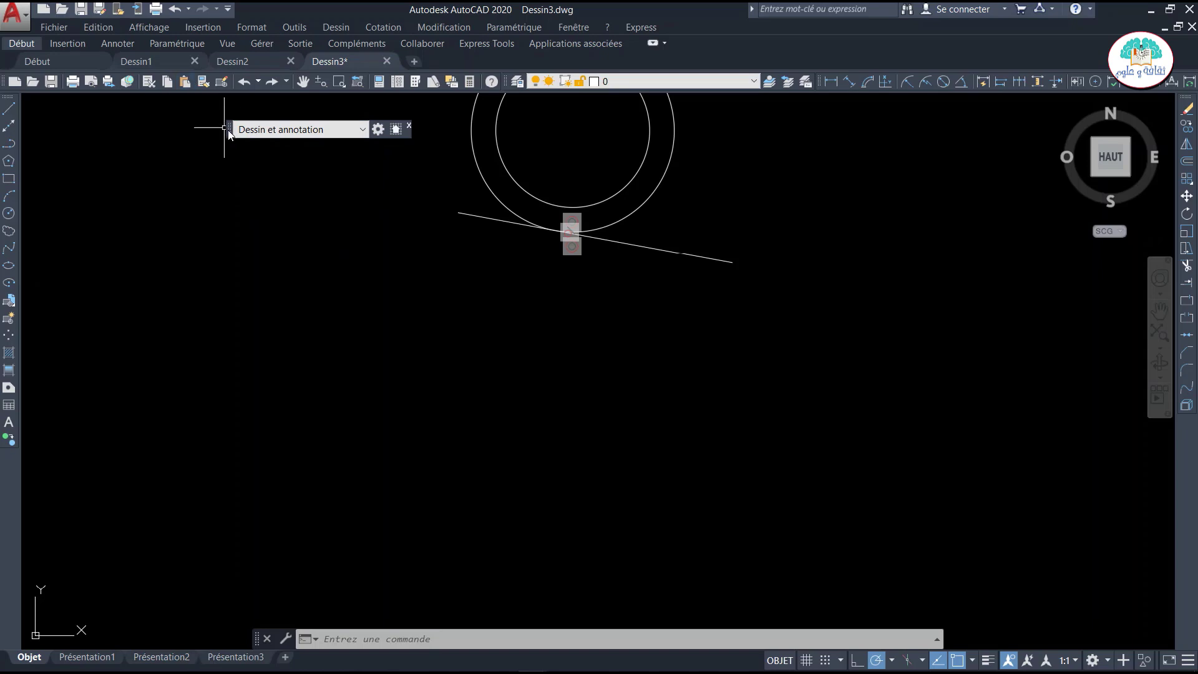
drag(230, 133, 541, 261)
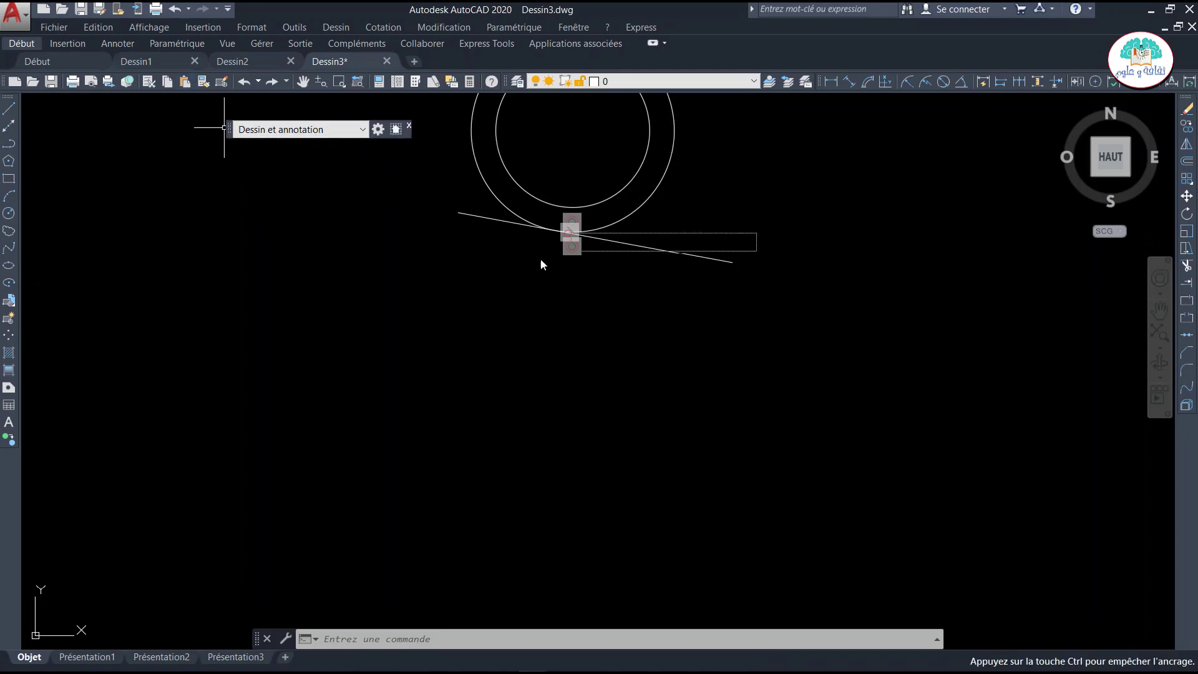
mouse_move(540, 257)
mouse_down()
mouse_move(10, 490)
mouse_move(492, 266)
mouse_move(678, 139)
mouse_move(670, 97)
mouse_up()
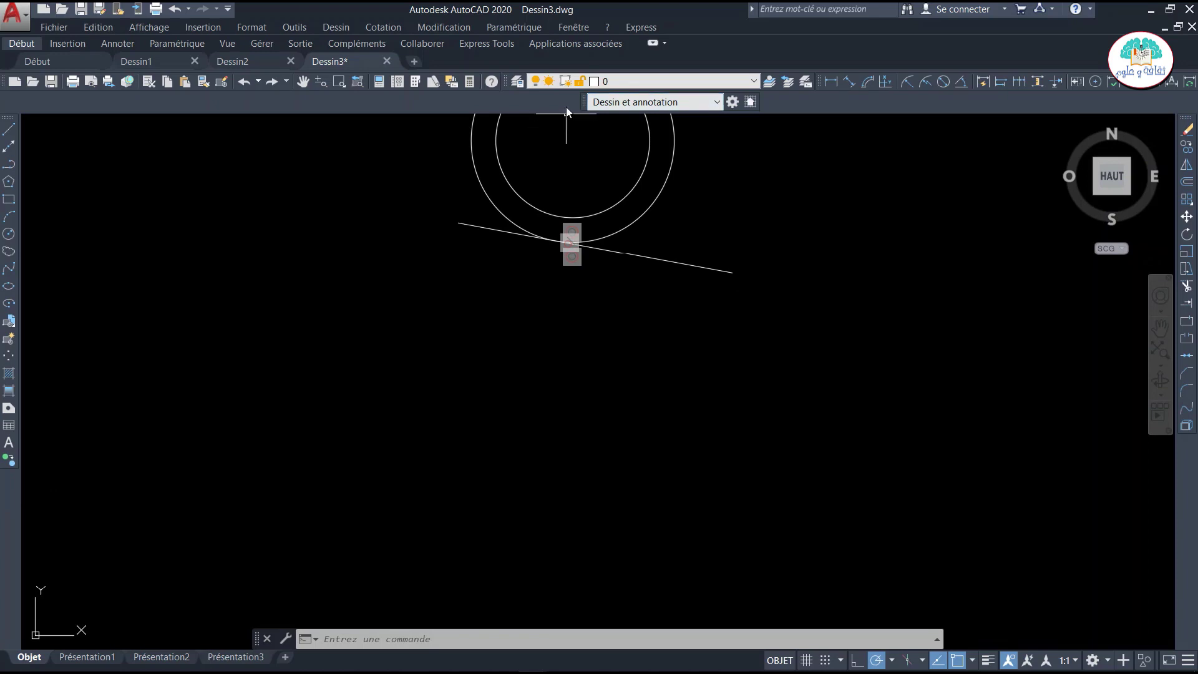
drag(582, 103, 996, 103)
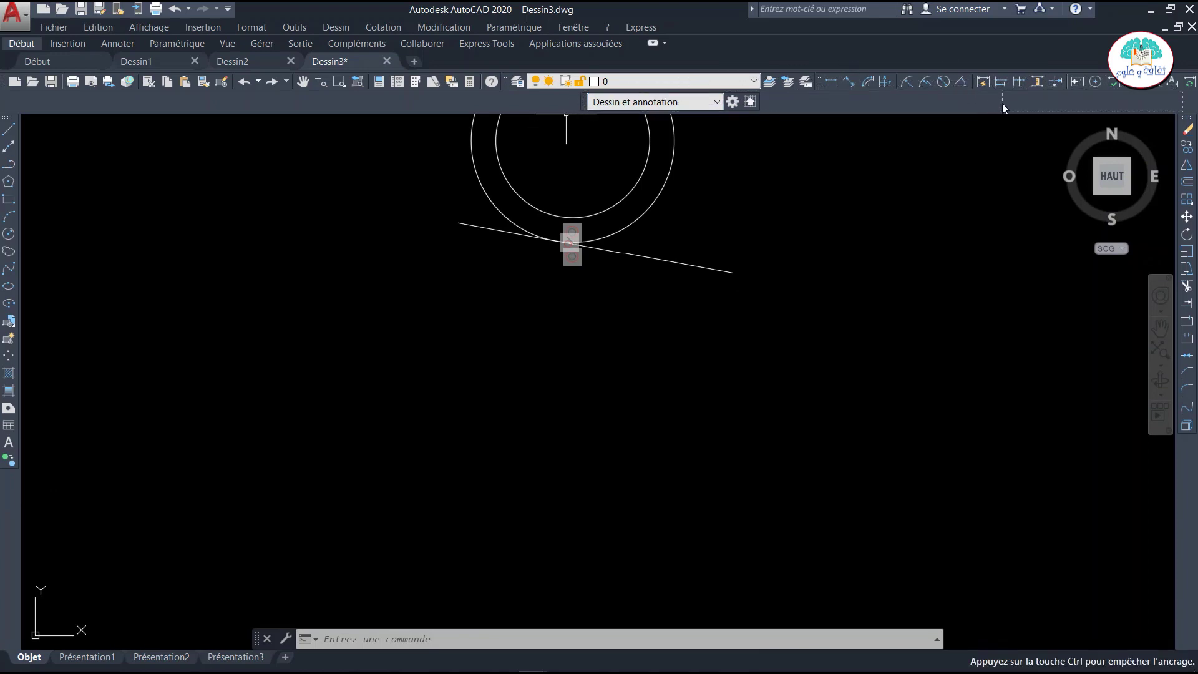
drag(996, 103, 1002, 103)
Show the properties toolbar, dock it beside the Workspaces toolbar, and zoom in on the circles.
right_click(894, 97)
mouse_move(983, 103)
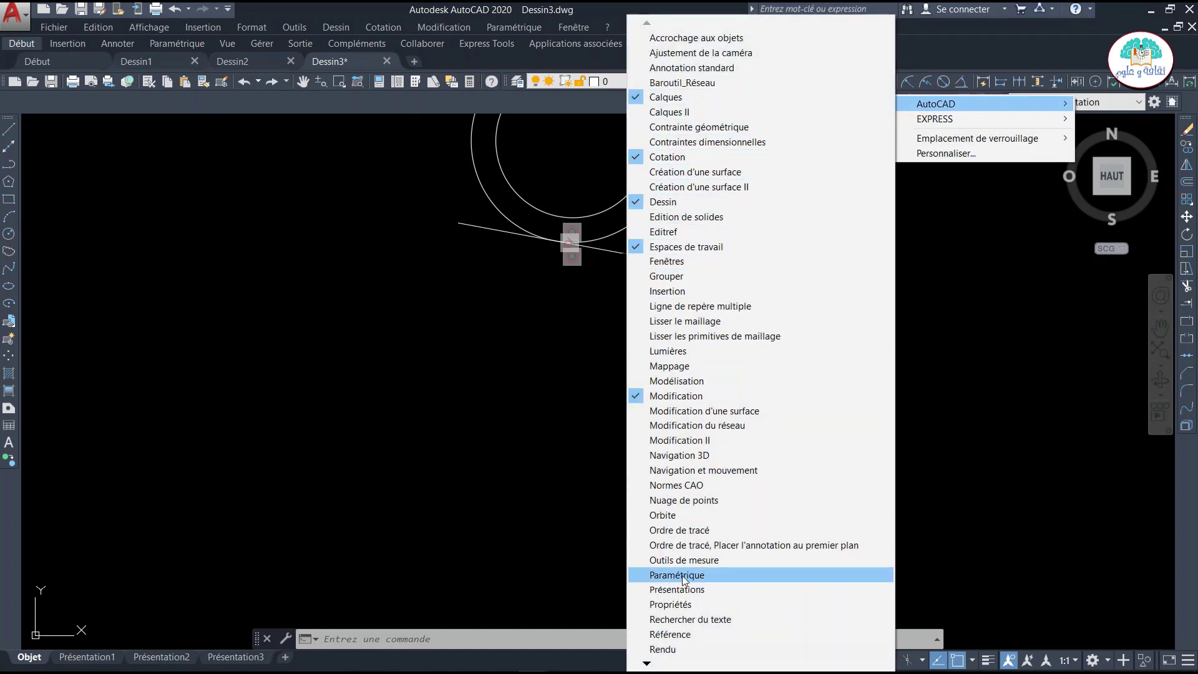
click(671, 604)
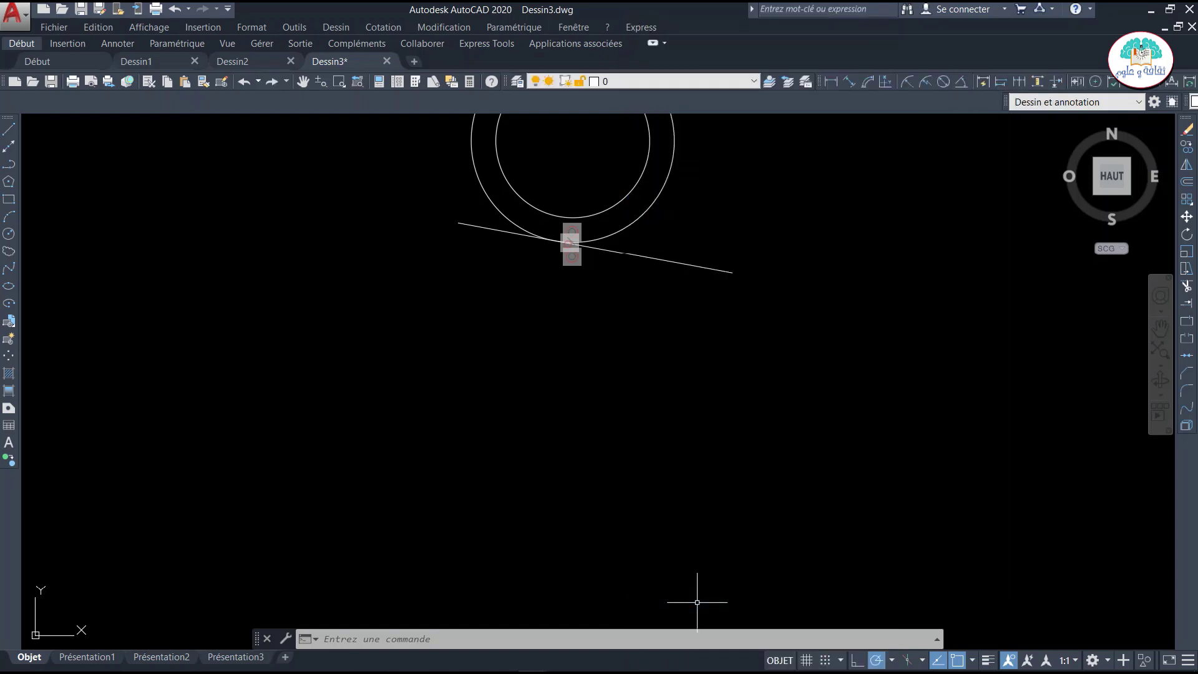
mouse_move(820, 85)
mouse_down()
mouse_move(269, 116)
mouse_move(37, 103)
mouse_up()
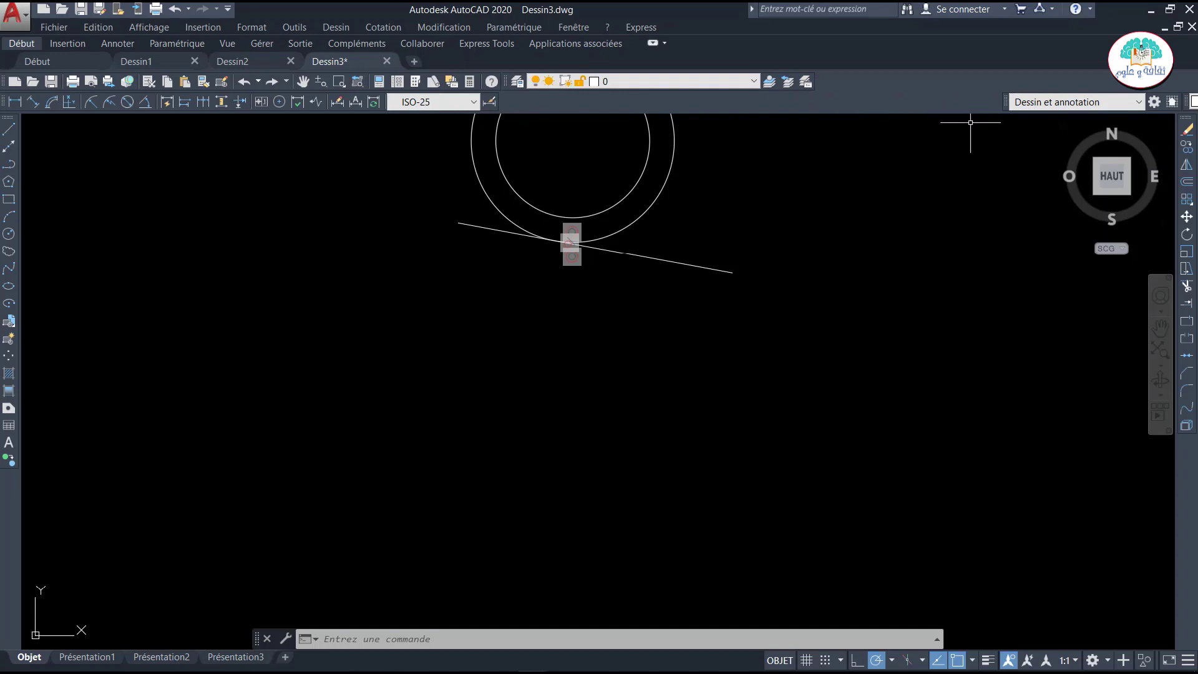
drag(1004, 107, 517, 102)
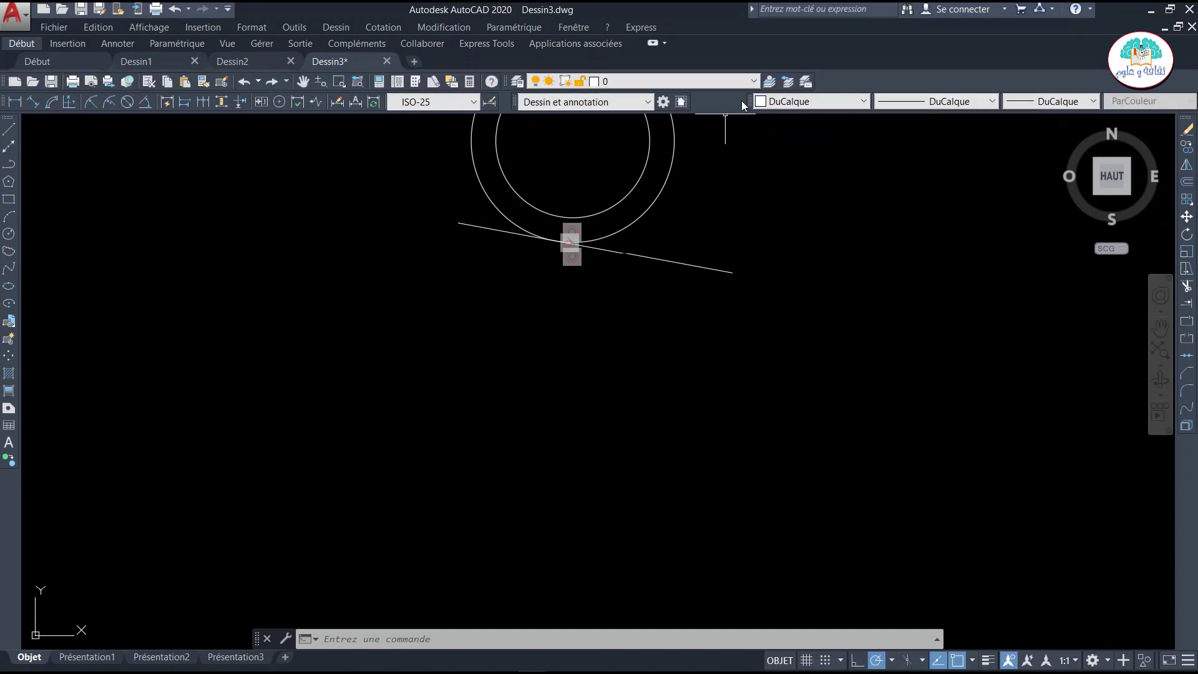
drag(750, 102, 698, 102)
scroll(496, 274, up, 2)
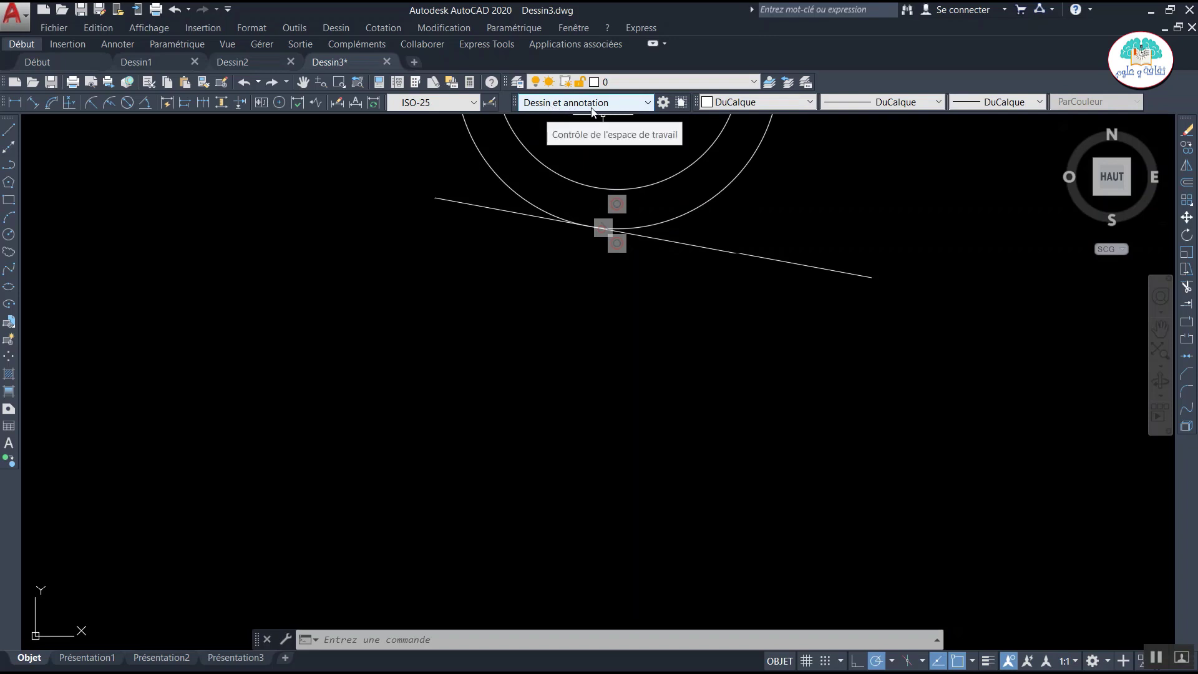
Use 'Enregistrer courant sous…' from the Workspaces list to save the layout as DIRAA1.
click(647, 105)
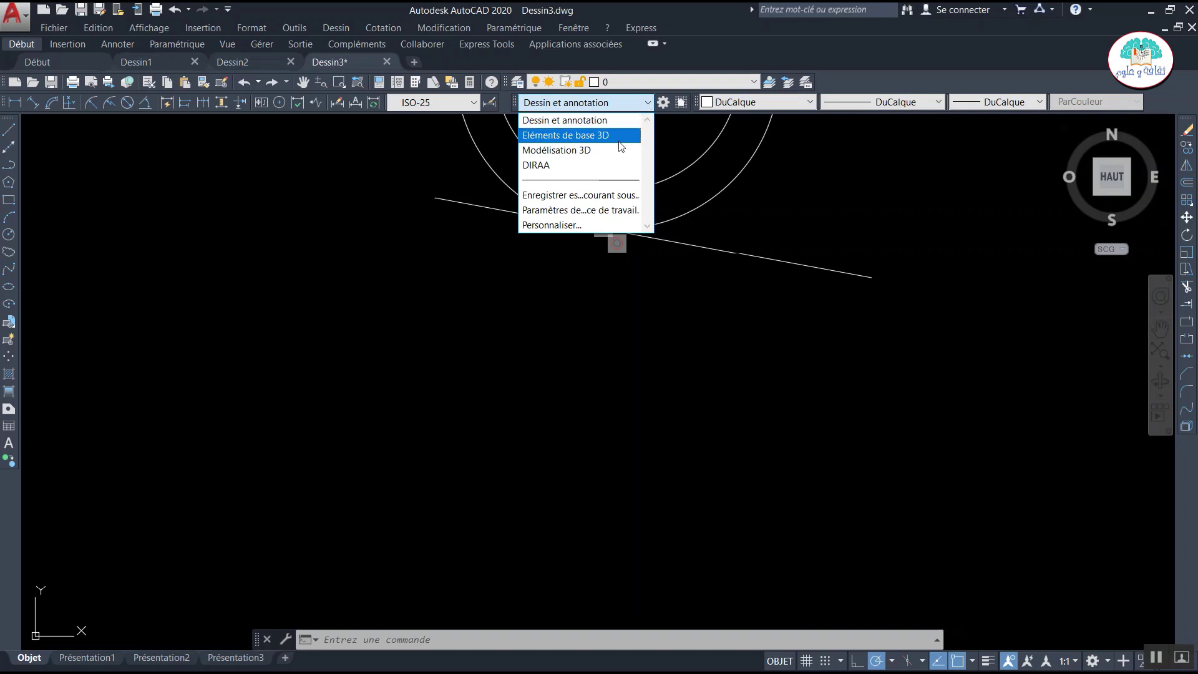
click(601, 197)
text(DIRAA1)
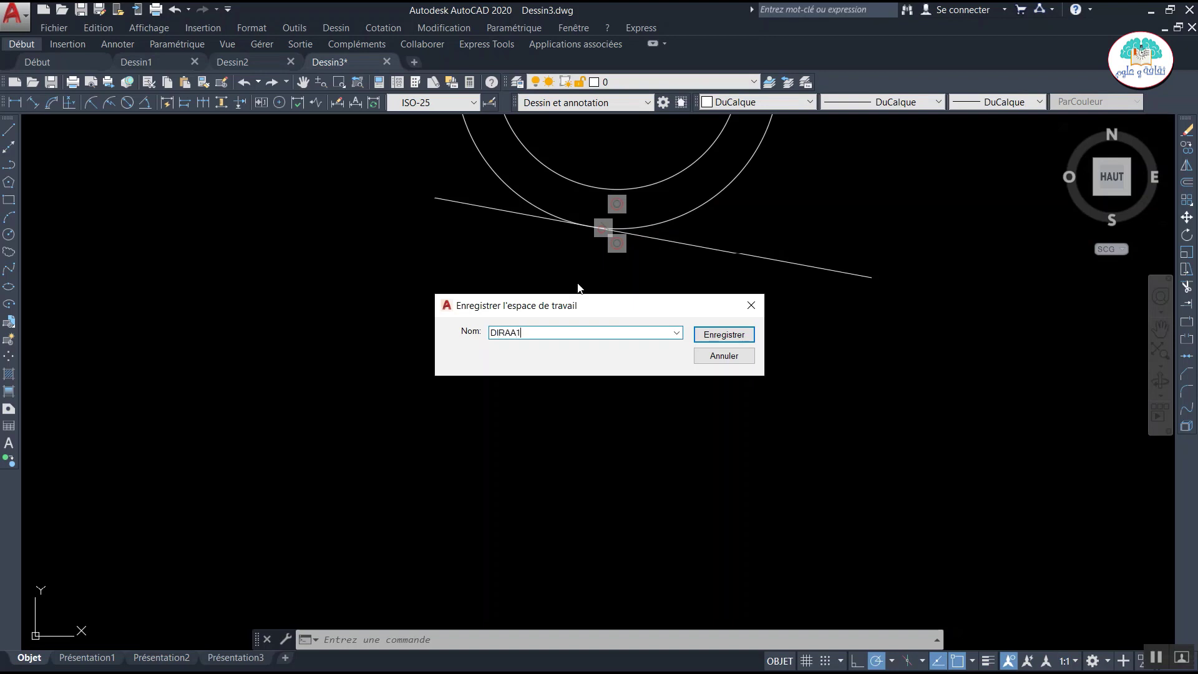
click(724, 335)
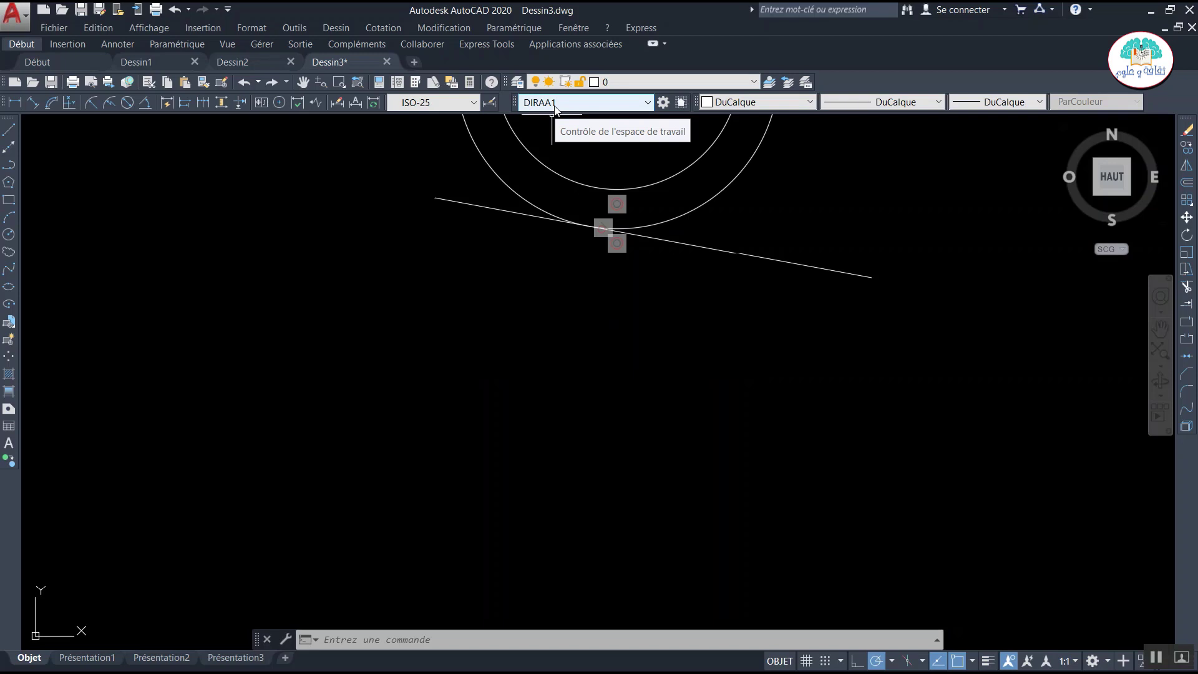
Set 'Mon espace de travail' to DIRAA1 in Workspace Settings and start the new drawing Dessin4.
click(663, 104)
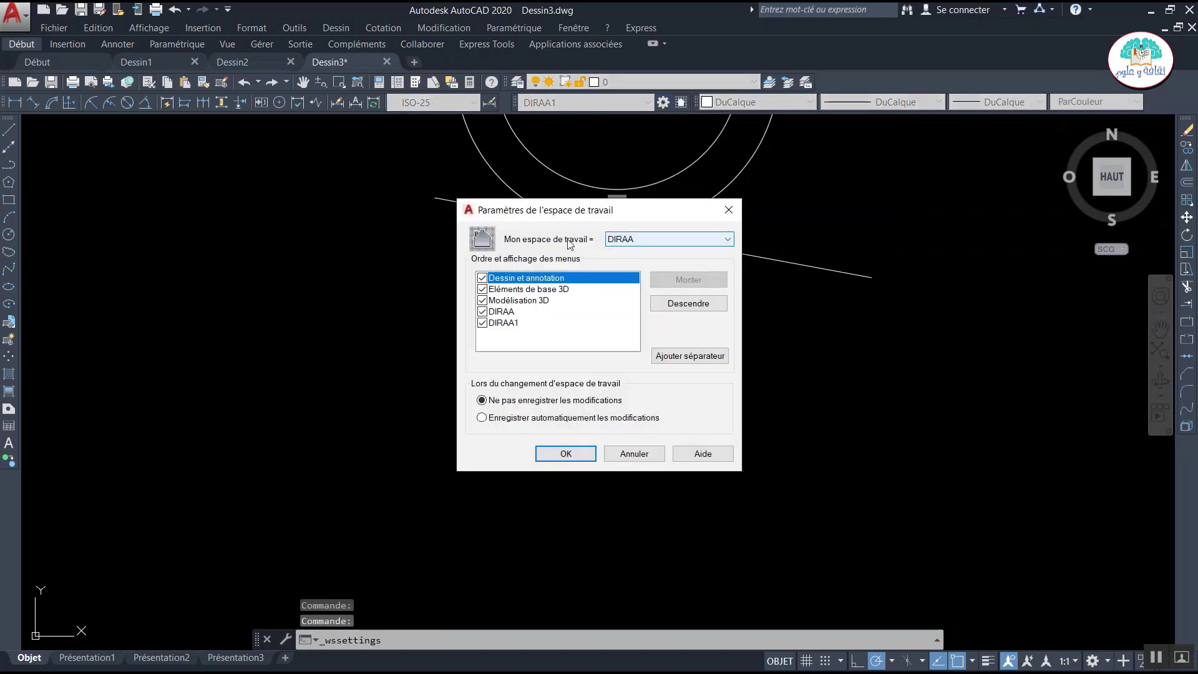
click(630, 239)
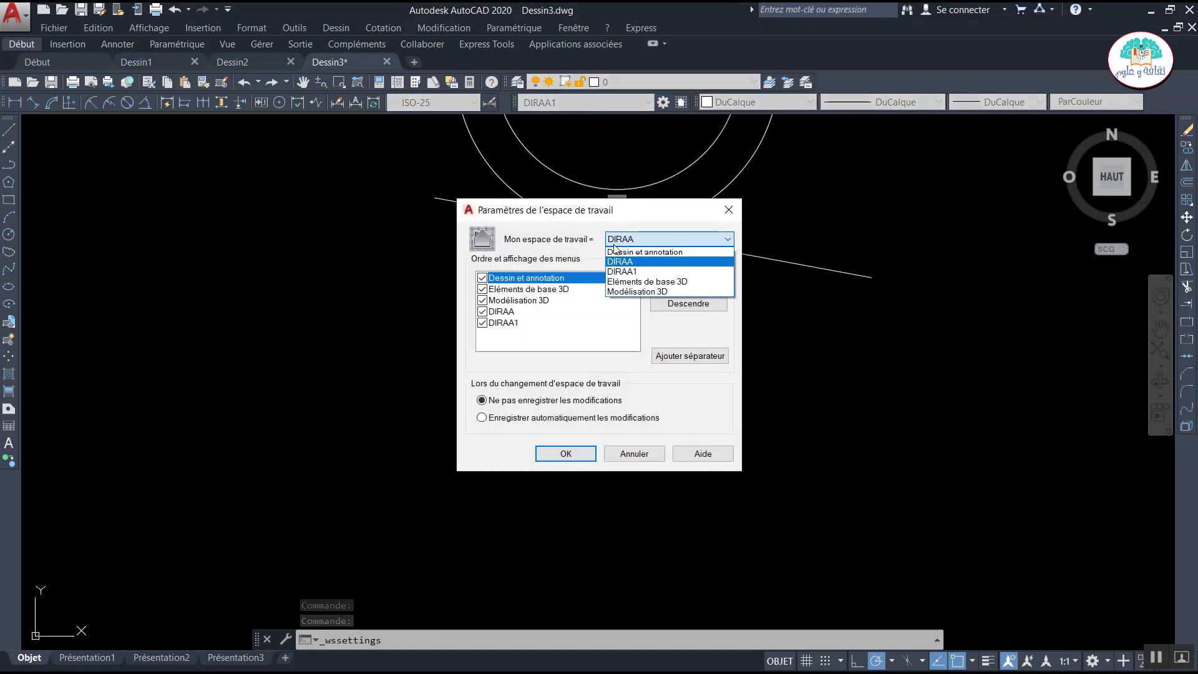
click(622, 272)
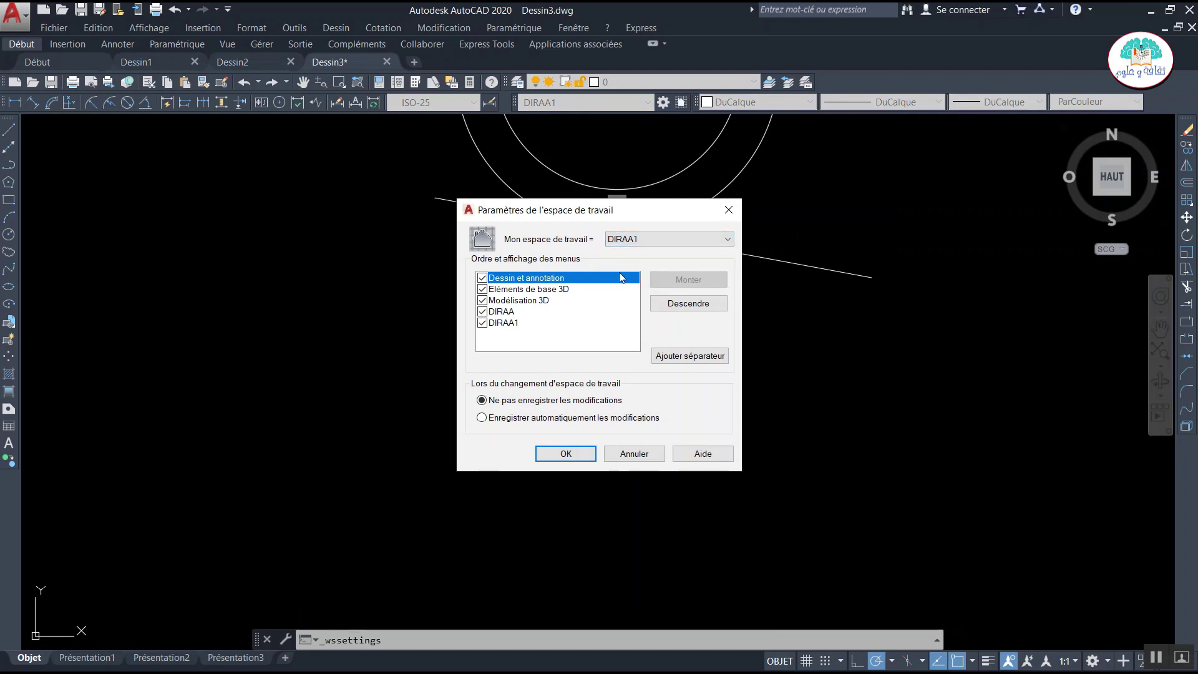
click(571, 458)
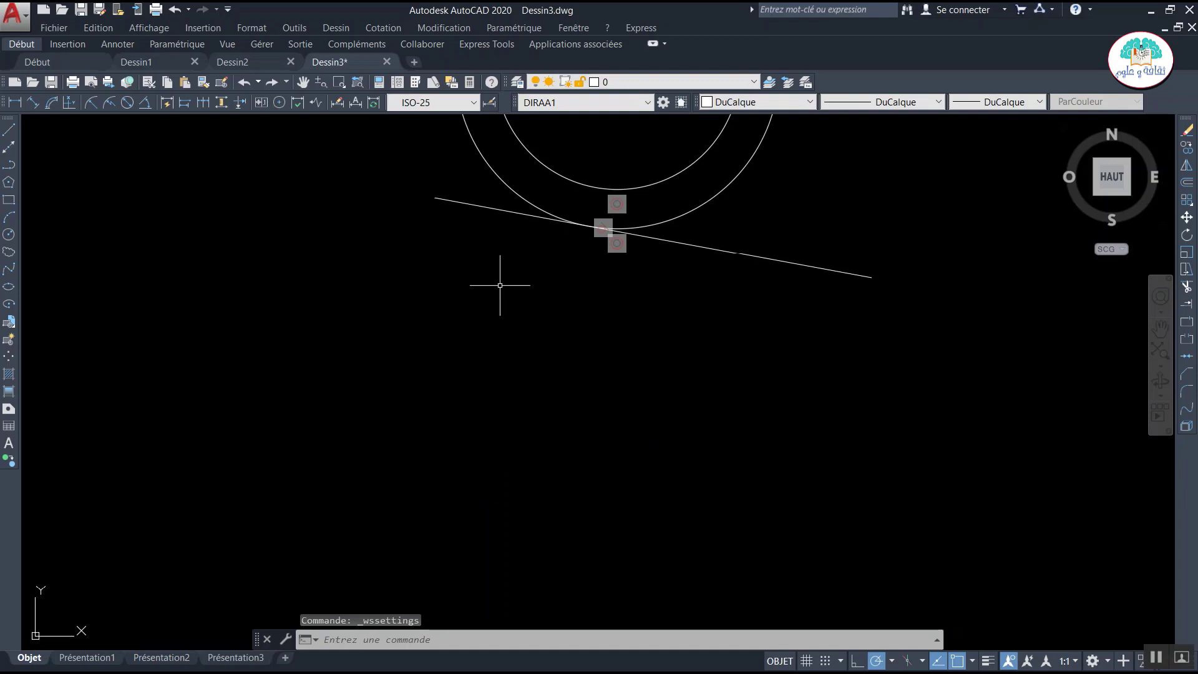
click(414, 62)
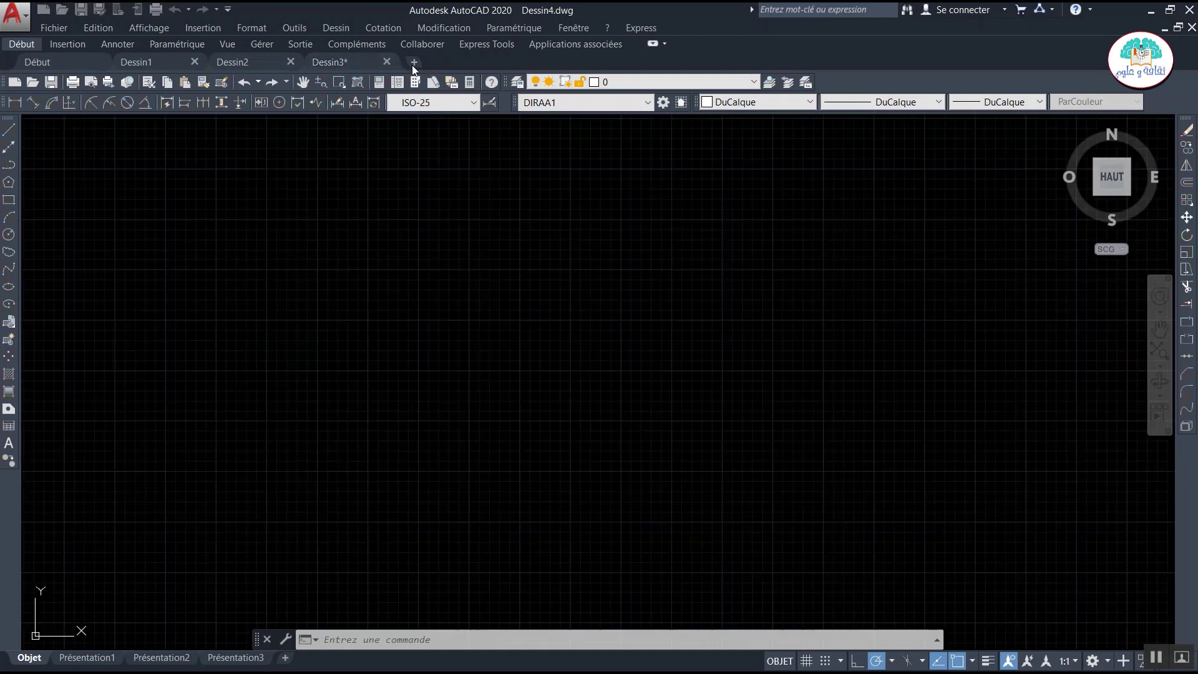
Clear the command line and open 'Paramètres de repérage…' from the Polar Tracking status-bar button.
key(Escape)
key(Escape)
key(Escape)
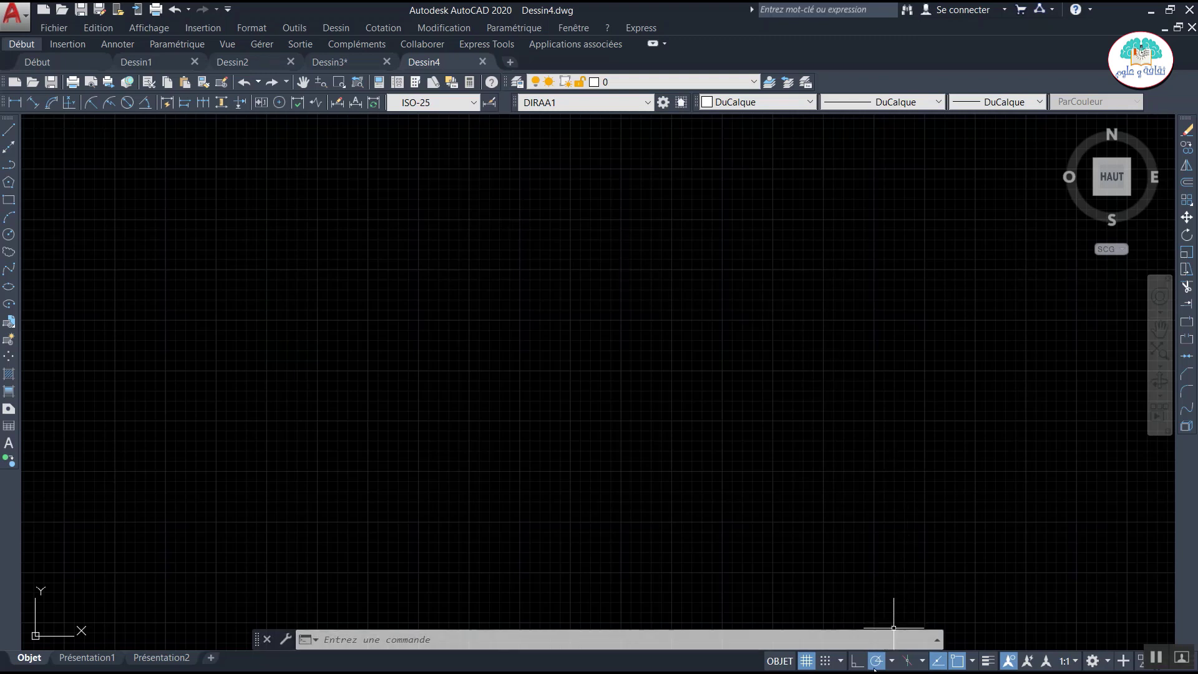
right_click(876, 666)
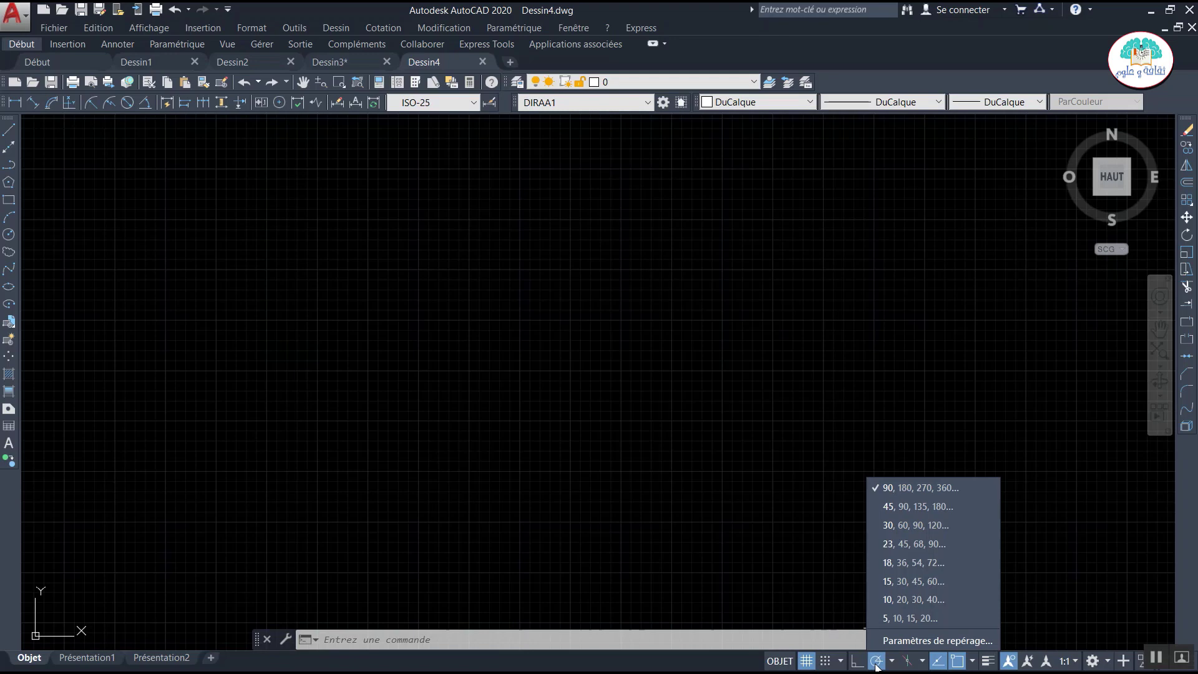
click(895, 647)
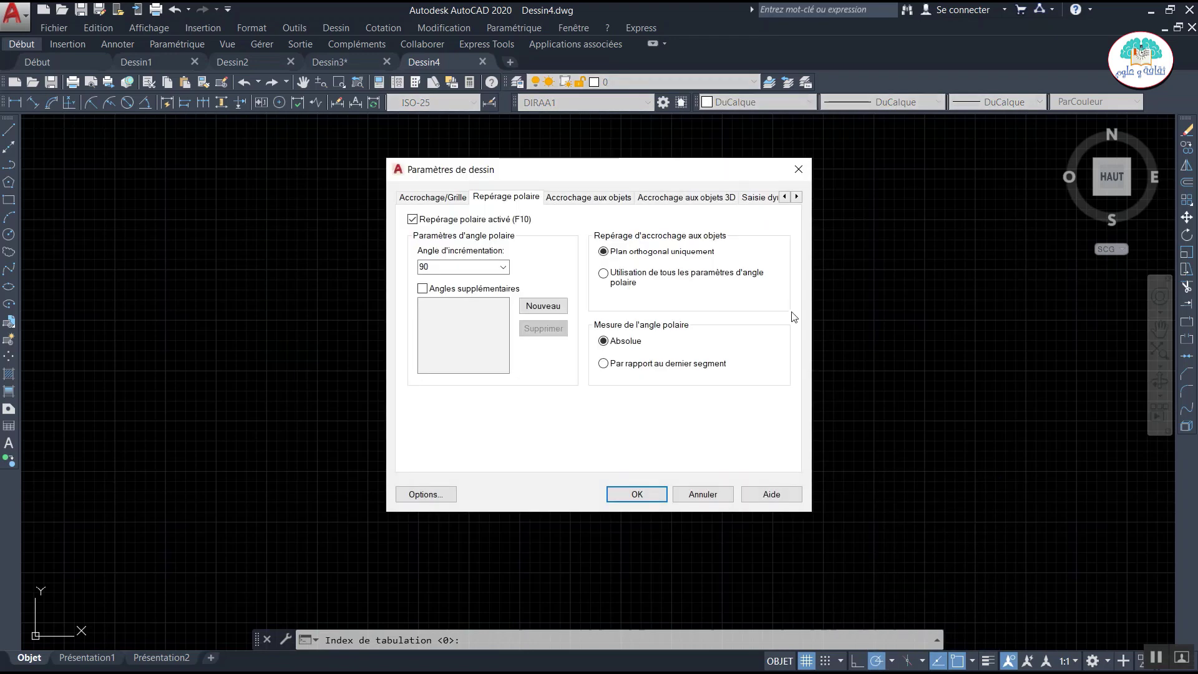
Review the Snap/Grid, Polar Tracking, Object Snap, 3D Object Snap and Dynamic Input pages.
drag(446, 175, 492, 134)
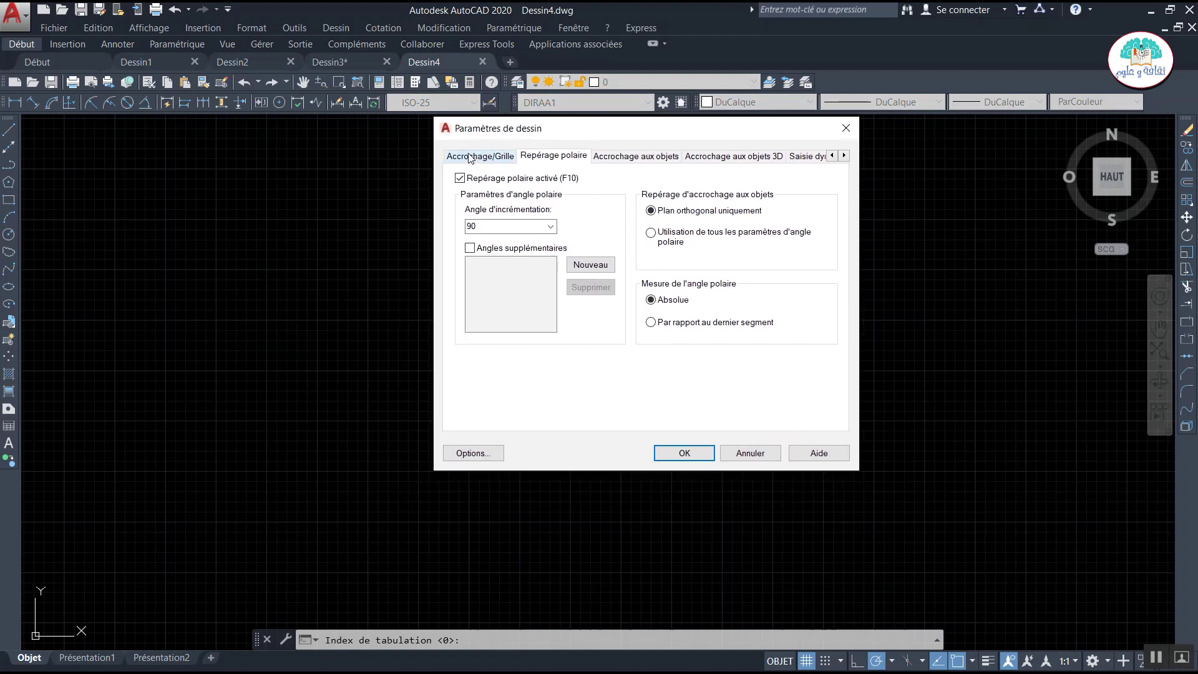
click(472, 157)
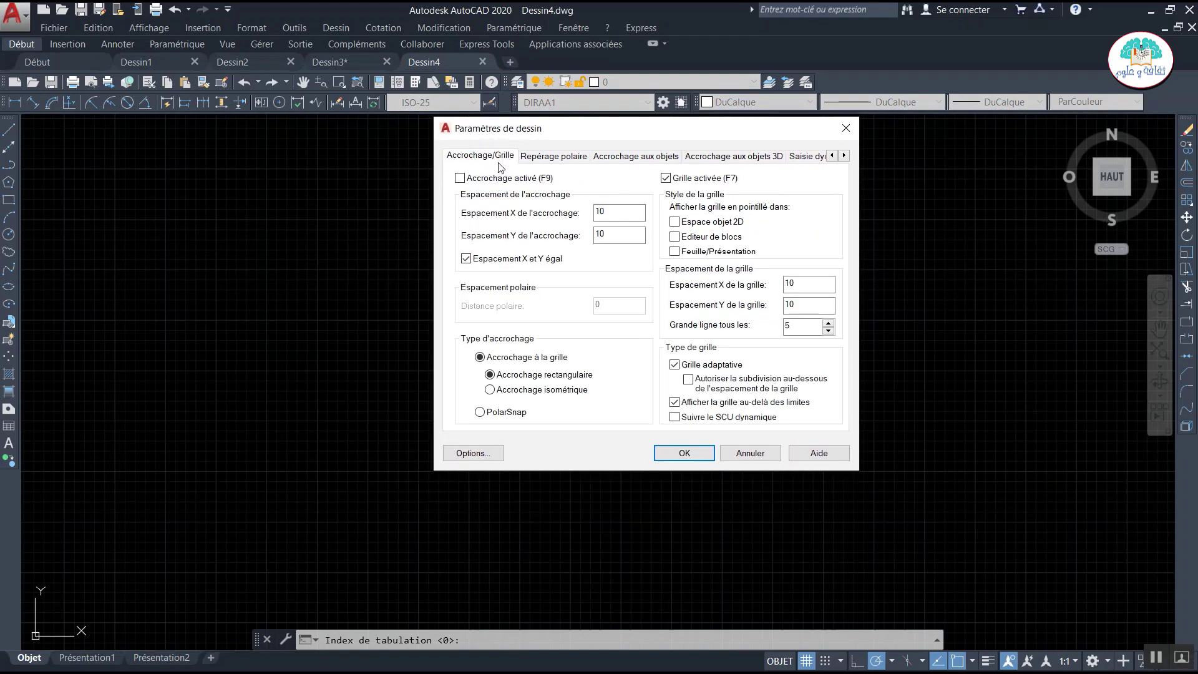
click(549, 161)
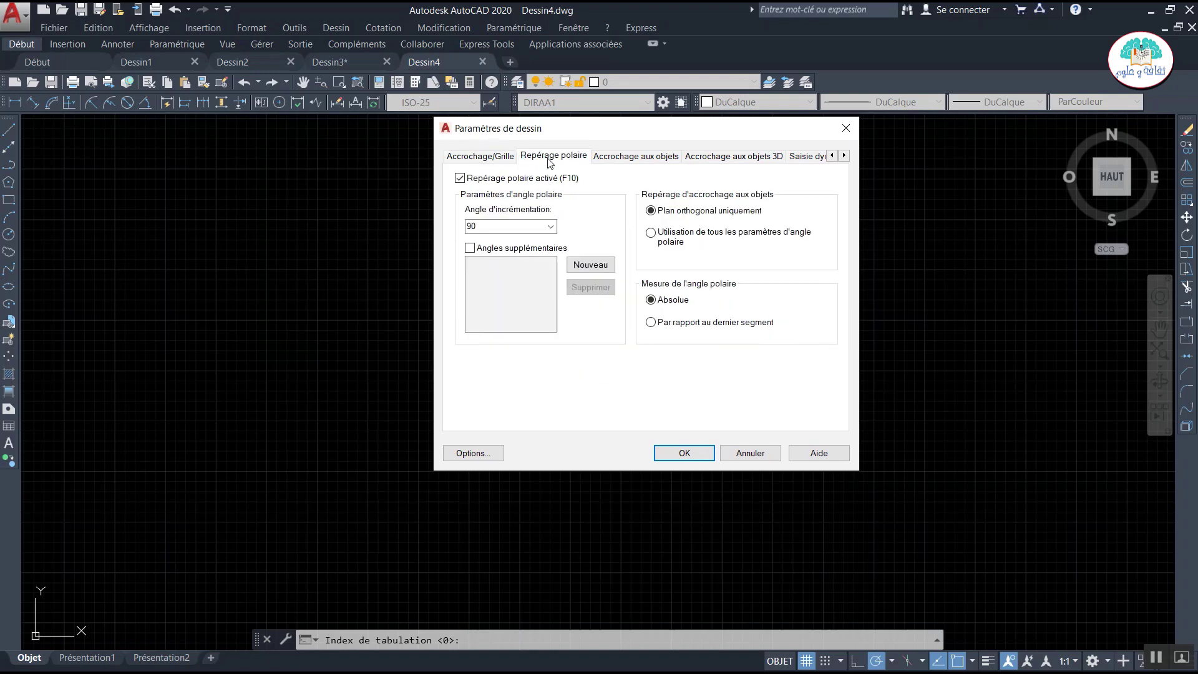
click(627, 160)
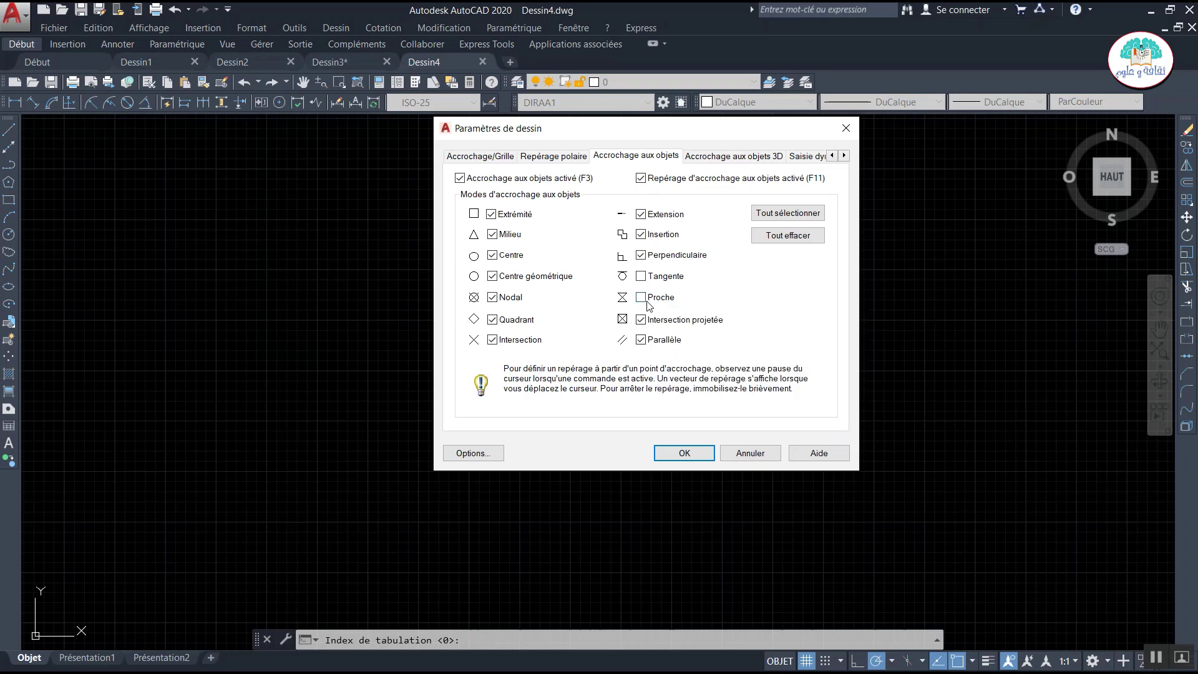
click(747, 159)
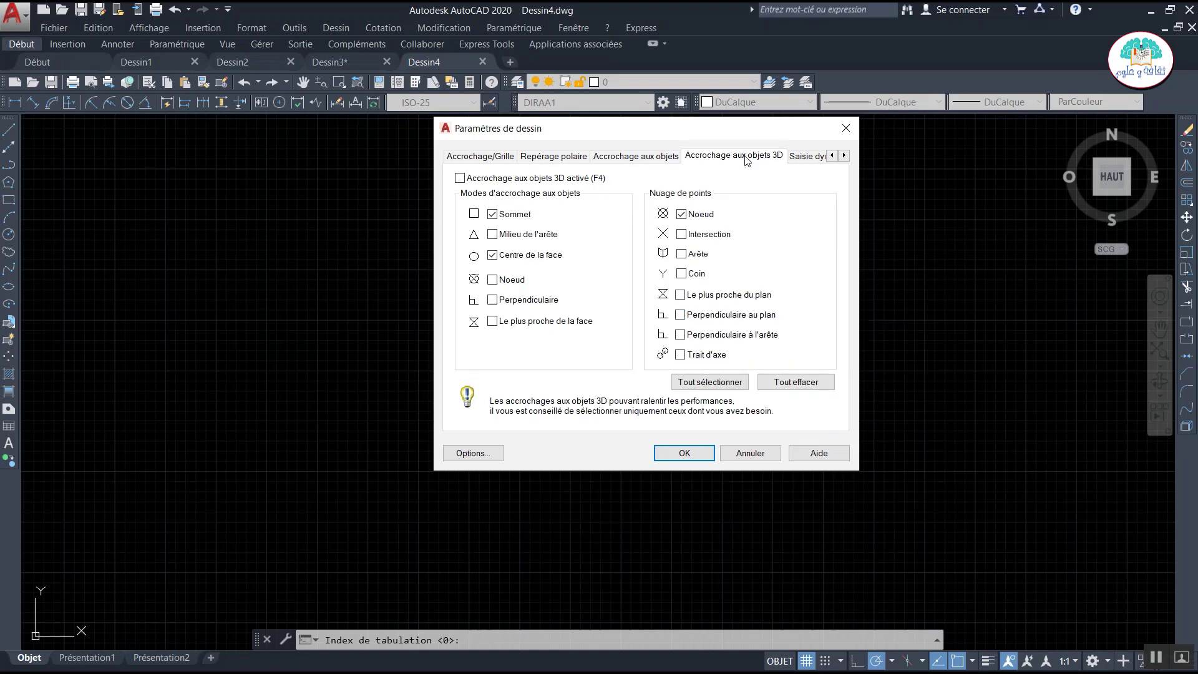
click(802, 160)
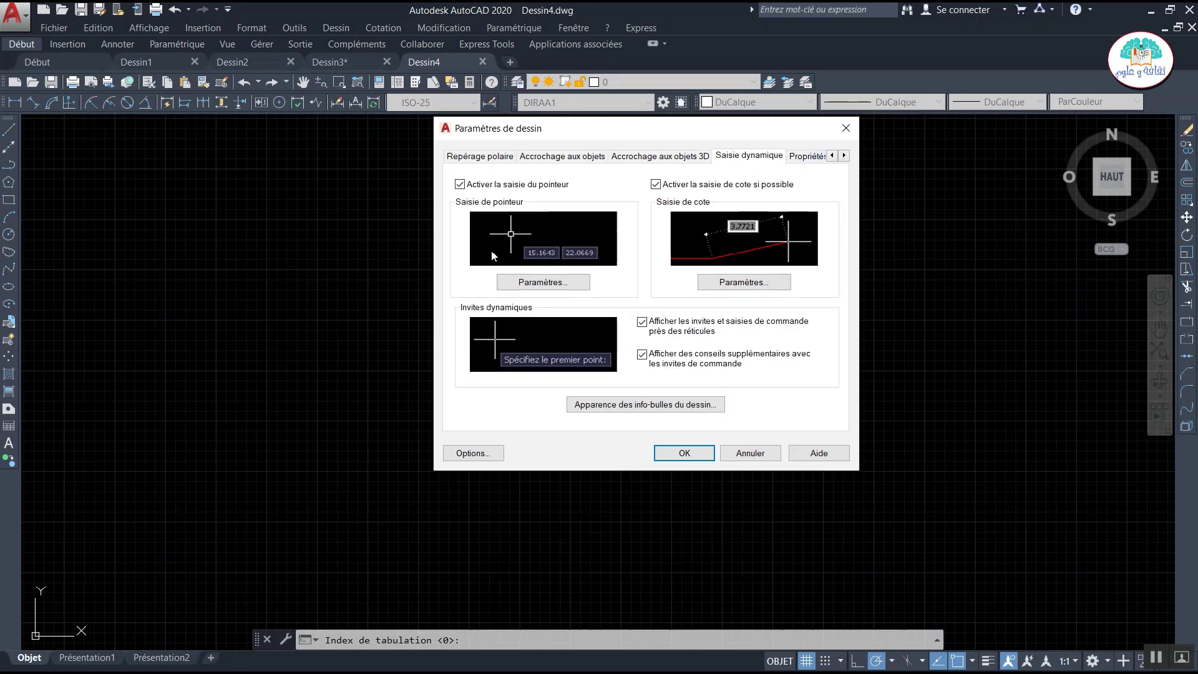
Set pointer input to Cartesian format, review Quick Properties and Selection Cycling, and close with OK.
click(524, 287)
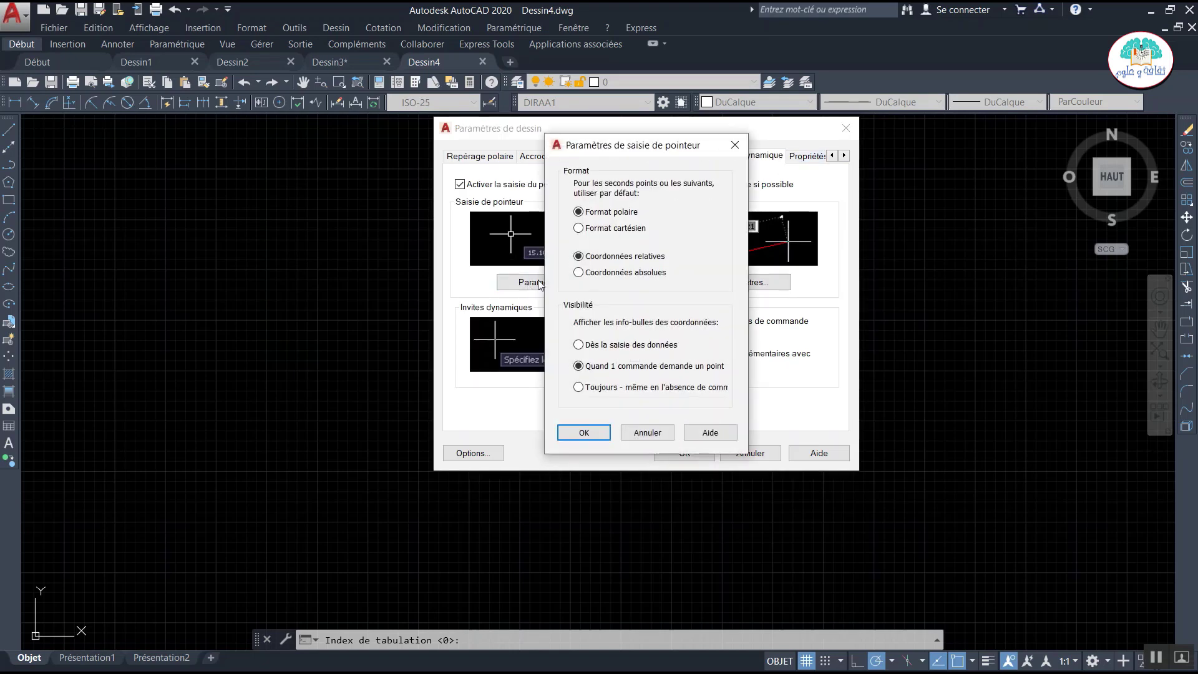
click(596, 229)
click(593, 433)
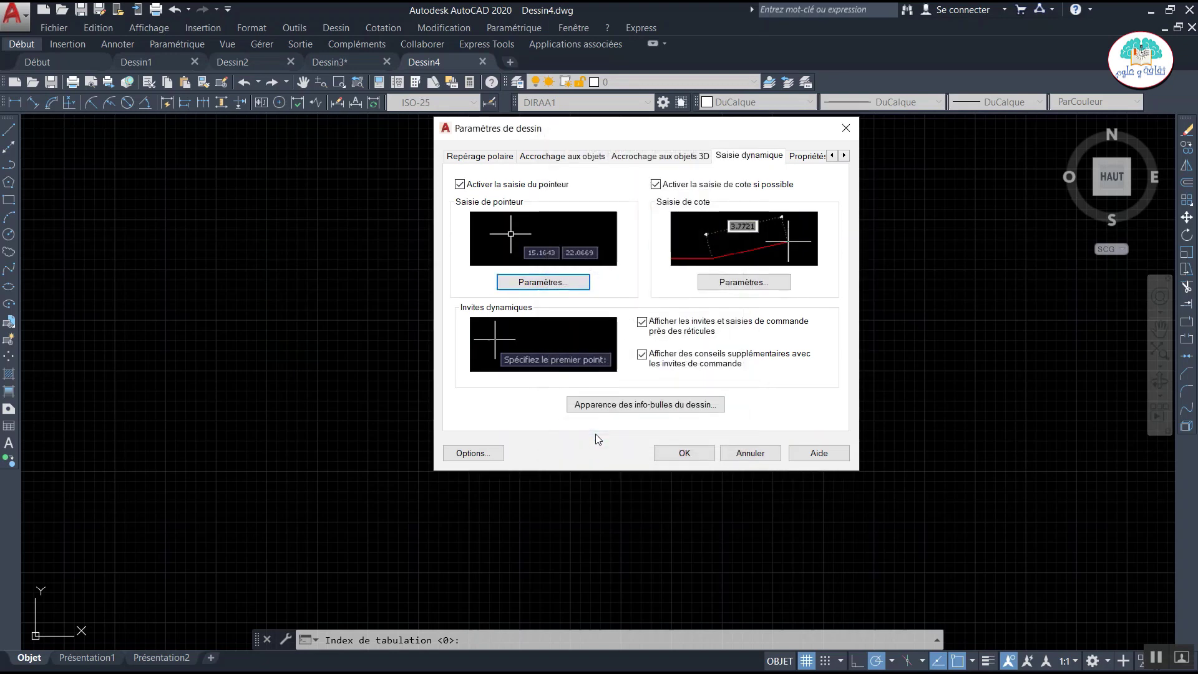
click(795, 158)
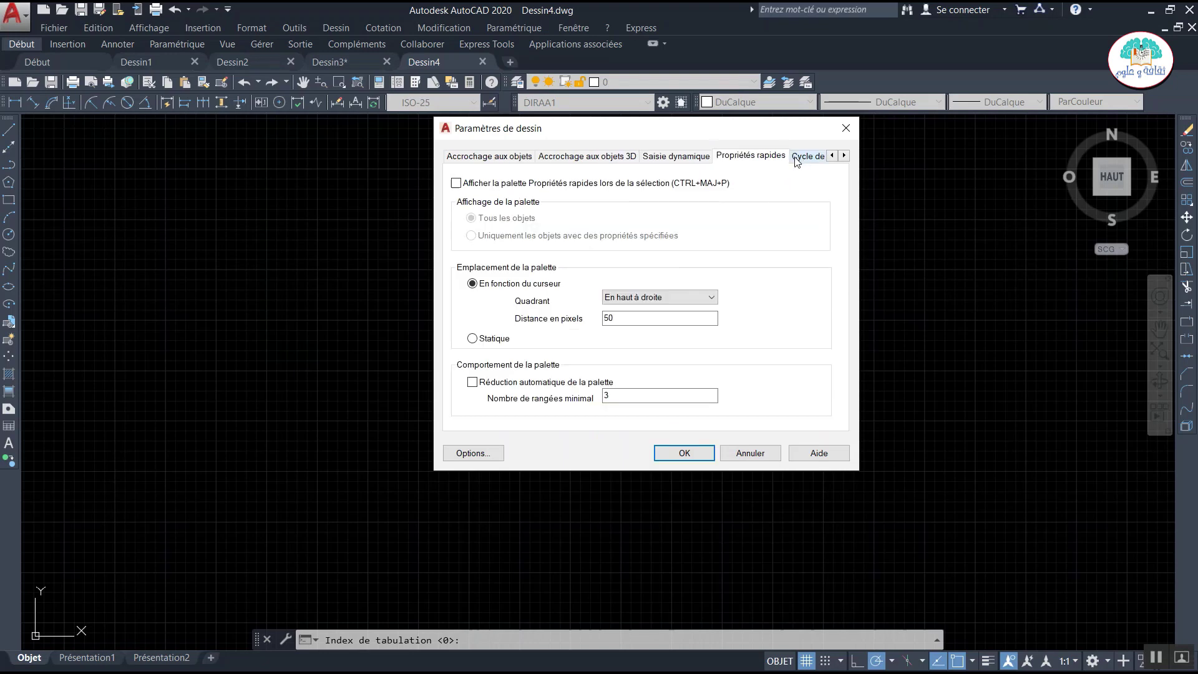
click(805, 160)
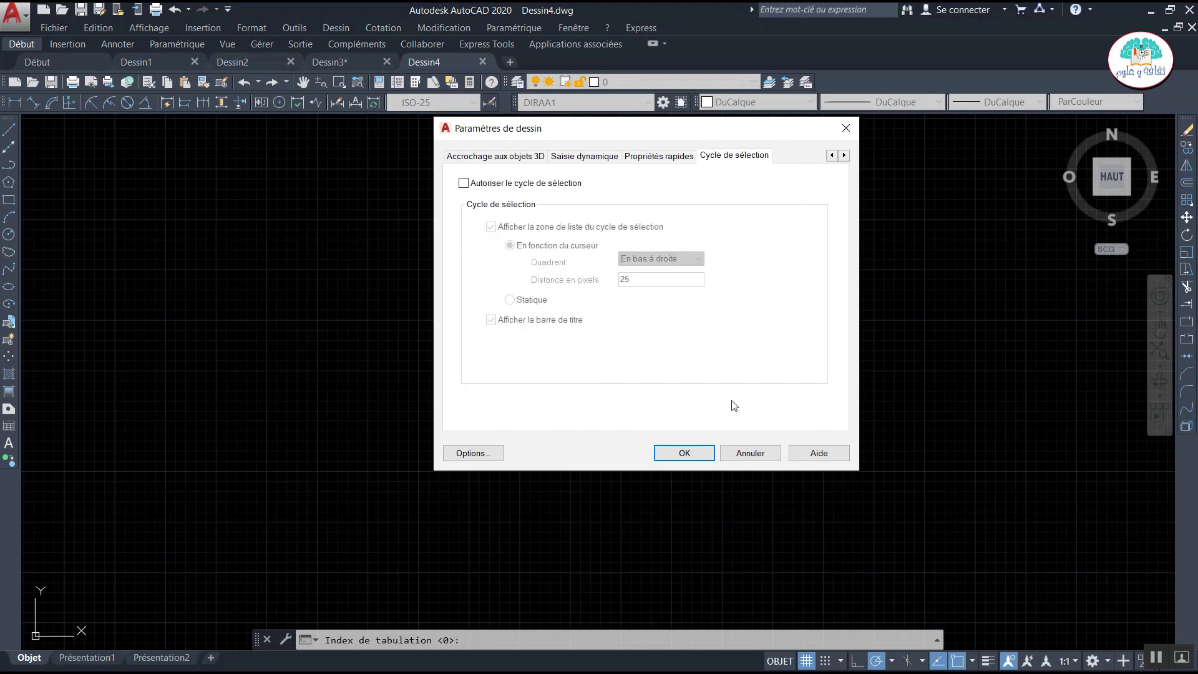
click(697, 451)
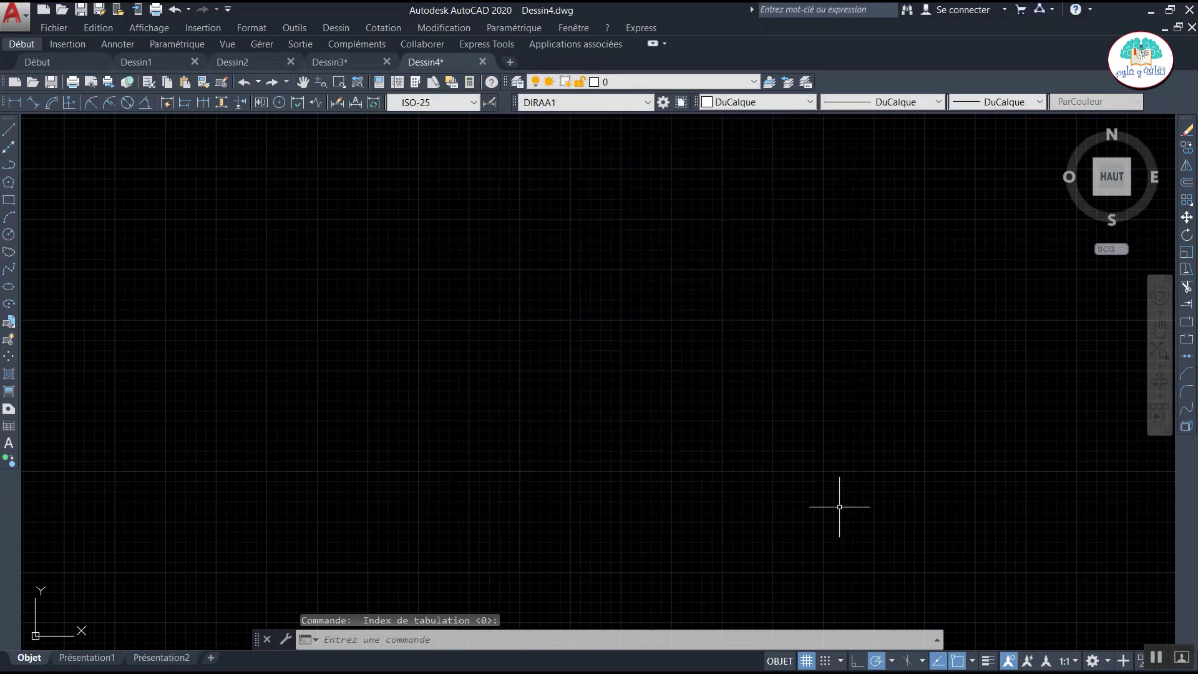
Turn the Dessin4 grid off with the status-bar Grid button.
click(807, 660)
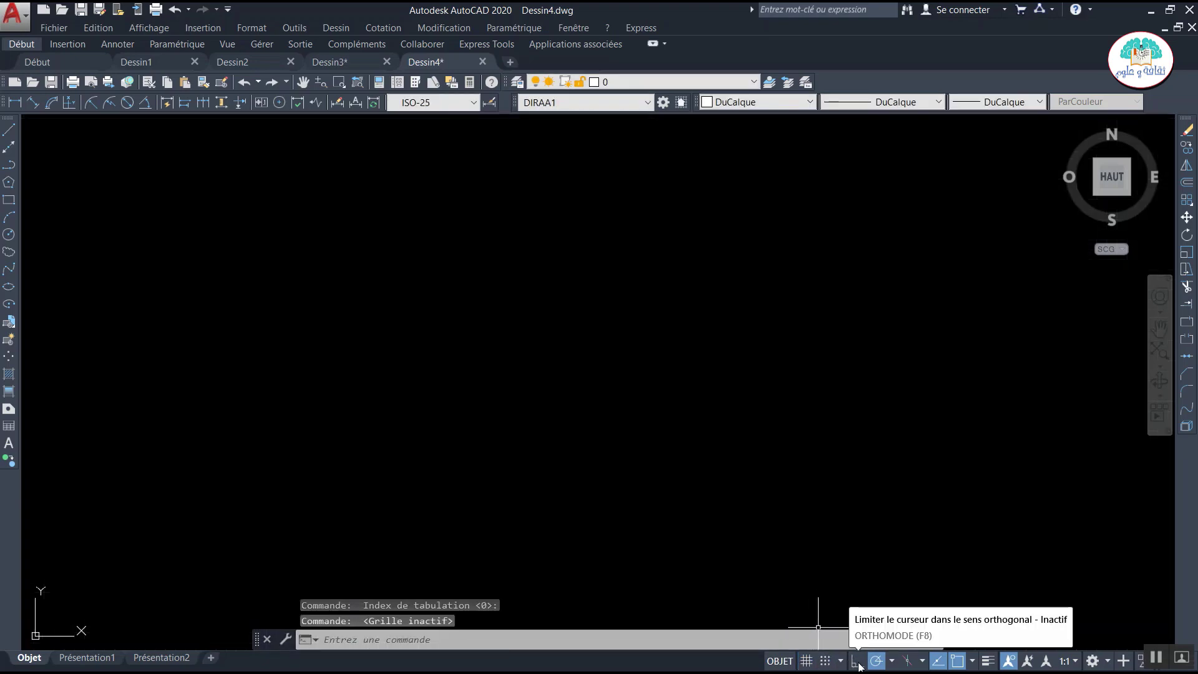